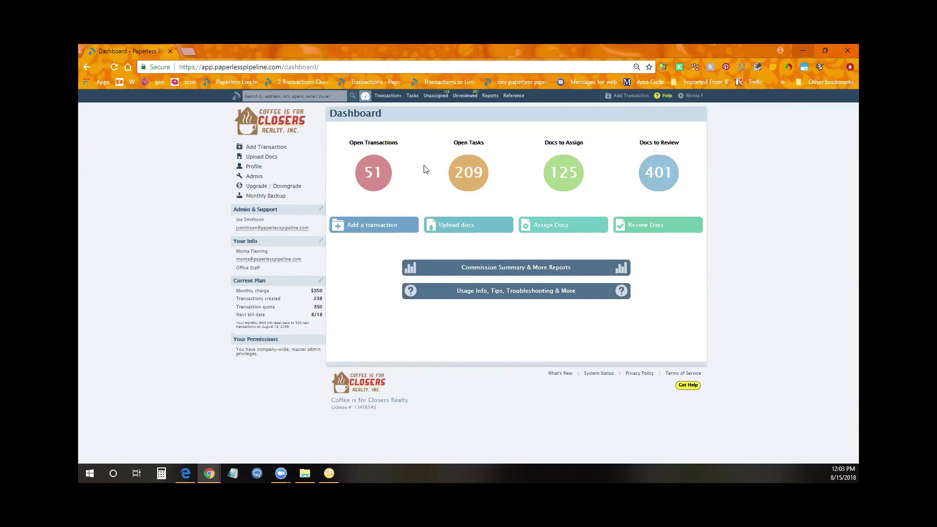
{"action": "left_click", "coordinate": [388, 95]}
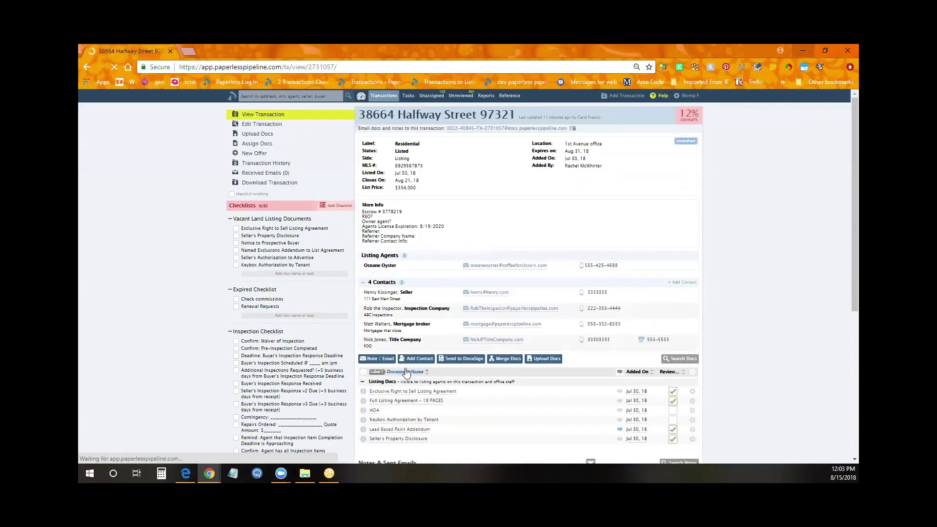
{"action": "scroll", "coordinate": [408, 351], "scroll_direction": "down", "scroll_amount": 2}
{"action": "scroll", "coordinate": [408, 351], "scroll_direction": "down", "scroll_amount": 2}
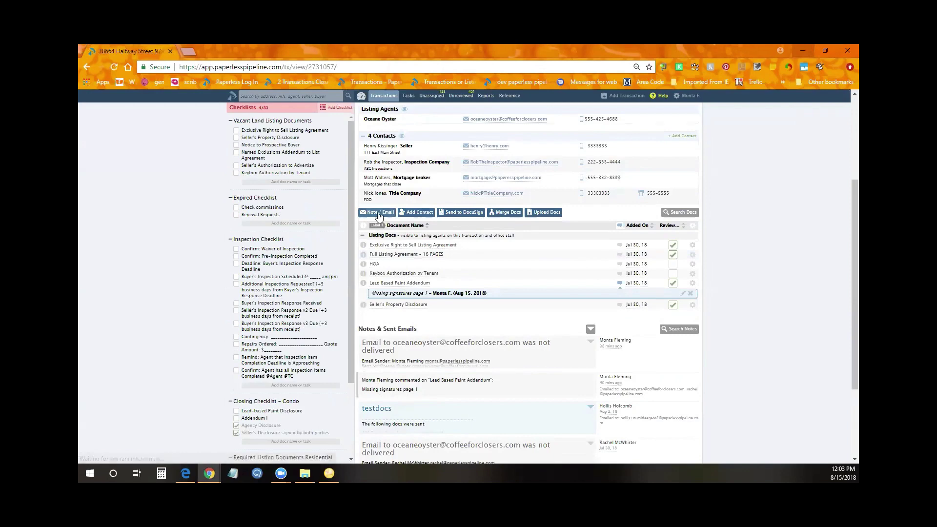
{"action": "left_click", "coordinate": [376, 212]}
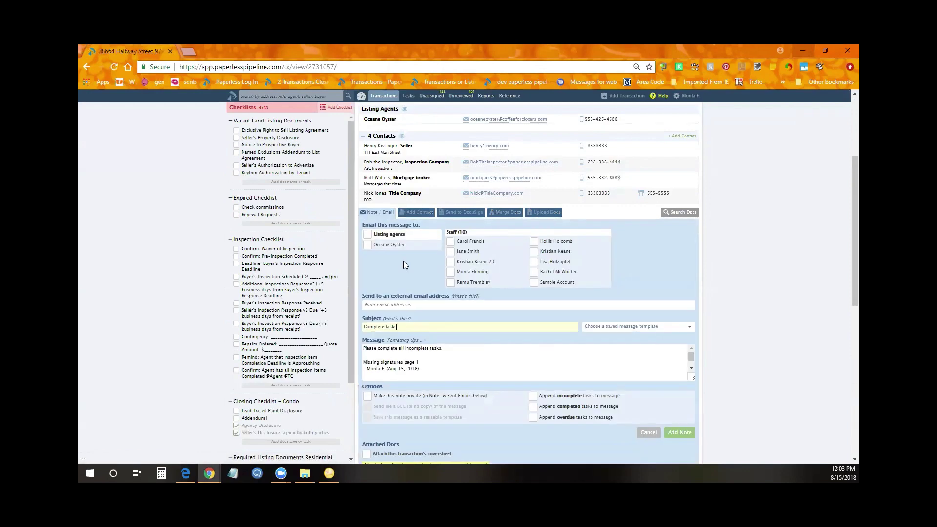
{"action": "left_click", "coordinate": [425, 357]}
{"action": "key", "text": "ctrl+a"}
{"action": "key", "text": "BackSpace"}
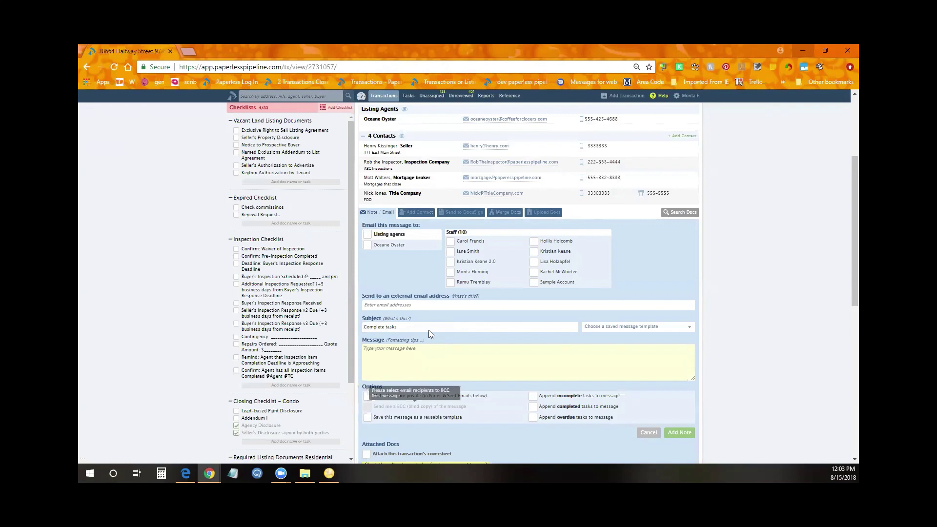
Email subject 'Sending this message normally' with body 'Test' to a staff member
{"action": "left_click_drag", "start_coordinate": [396, 326], "coordinate": [306, 326]}
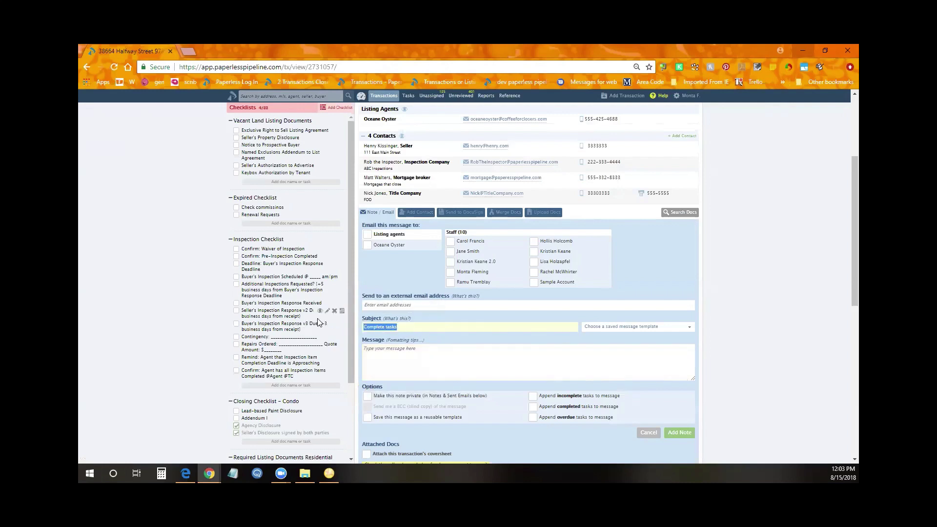
{"action": "type", "text": "se"}
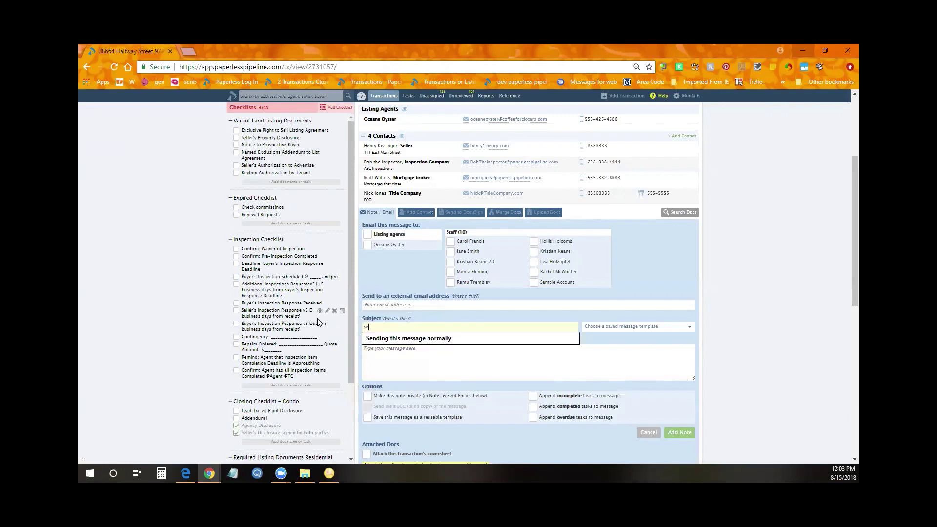
{"action": "left_click", "coordinate": [396, 338]}
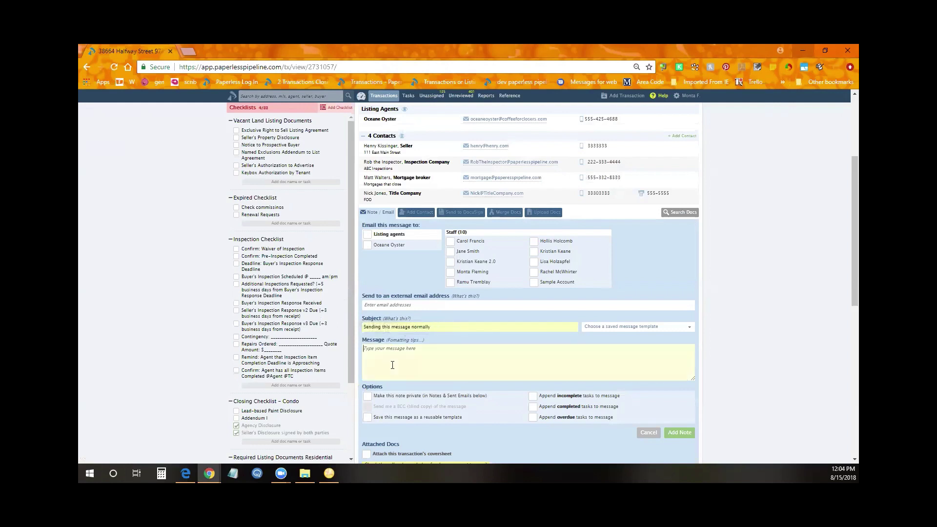
{"action": "type", "text": "TEst"}
{"action": "key", "text": "Left"}
{"action": "key", "text": "Left"}
{"action": "key", "text": "BackSpace"}
{"action": "type", "text": "e"}
{"action": "left_click", "coordinate": [468, 272]}
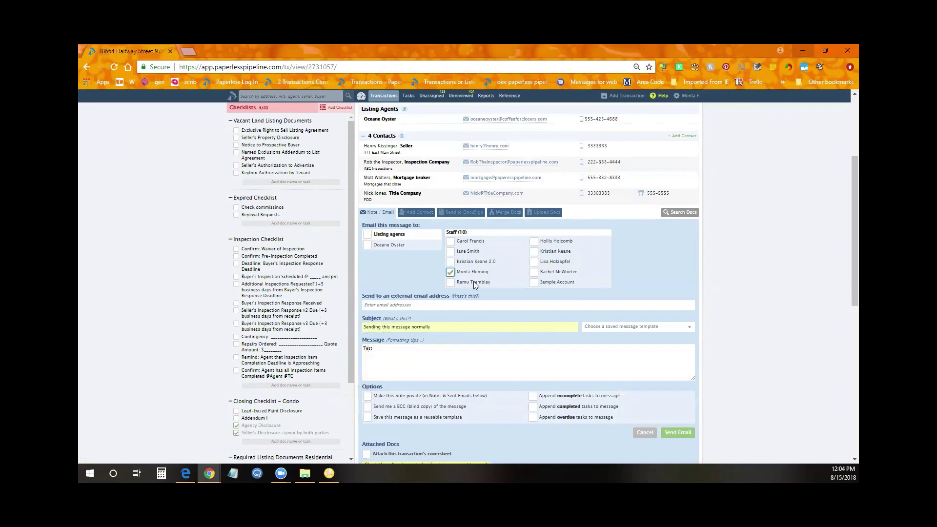
{"action": "left_click", "coordinate": [677, 432]}
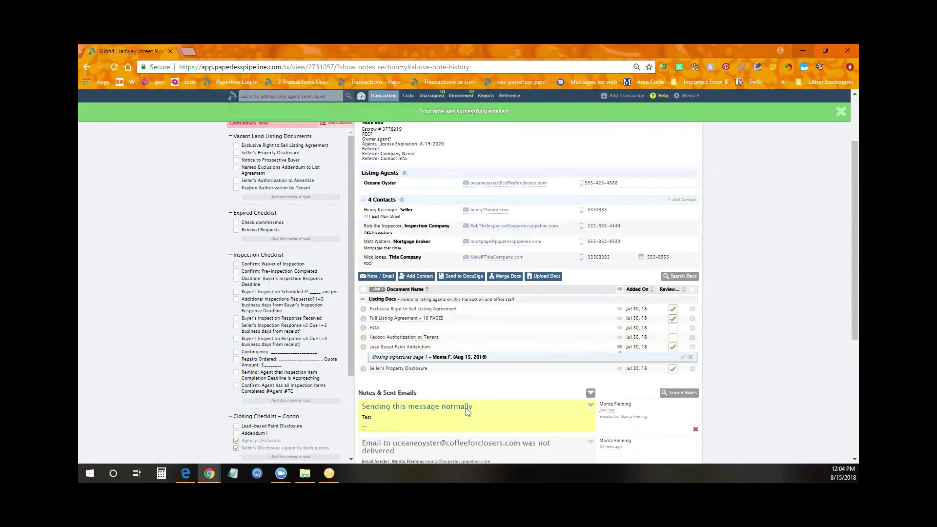
Start a new note and fill the subject with the saved suggestion 'Sending this message without a transaction name'
{"action": "left_click", "coordinate": [379, 277]}
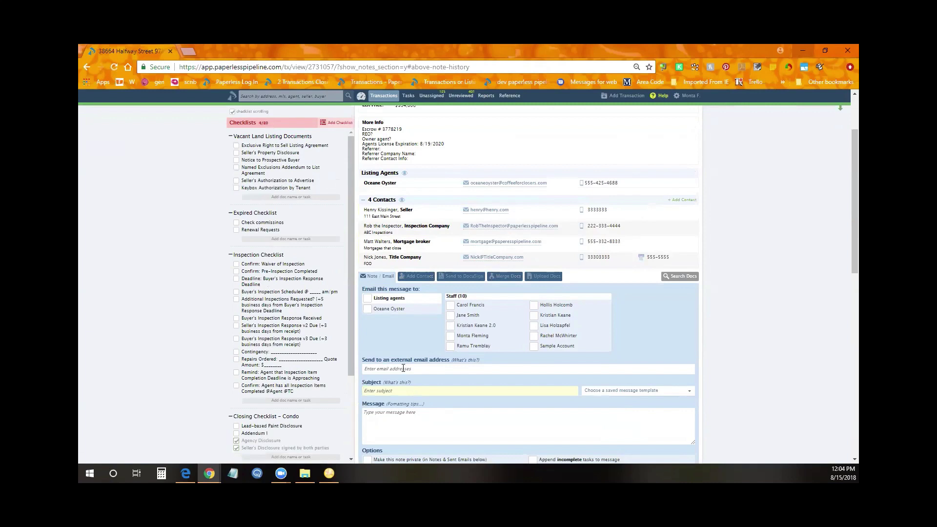
{"action": "left_click", "coordinate": [404, 369]}
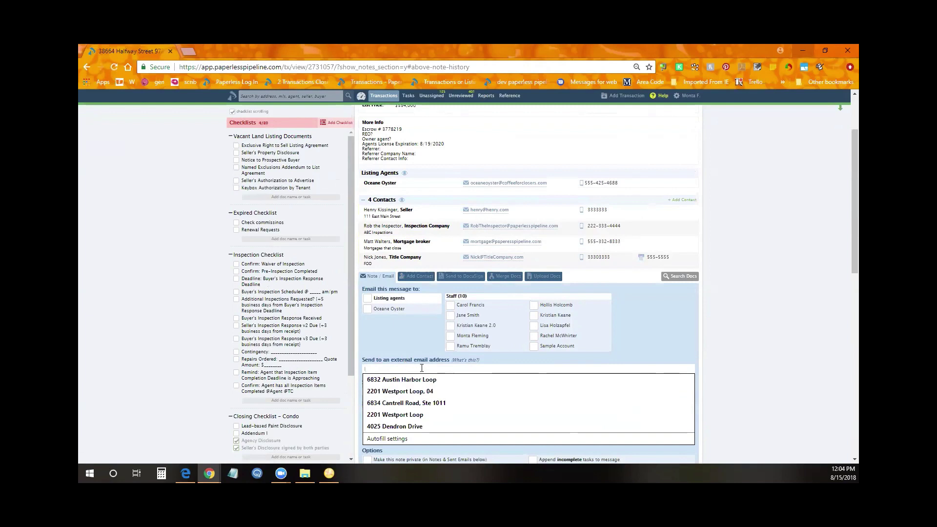
{"action": "scroll", "coordinate": [405, 364], "scroll_direction": "down", "scroll_amount": 1}
{"action": "scroll", "coordinate": [410, 358], "scroll_direction": "up", "scroll_amount": 1}
{"action": "scroll", "coordinate": [411, 359], "scroll_direction": "up", "scroll_amount": 1}
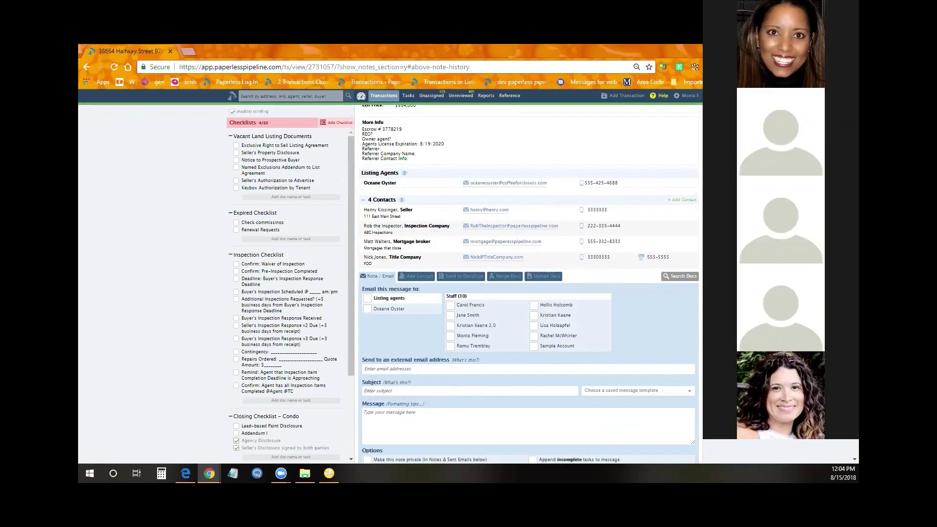
{"action": "left_click", "coordinate": [481, 389]}
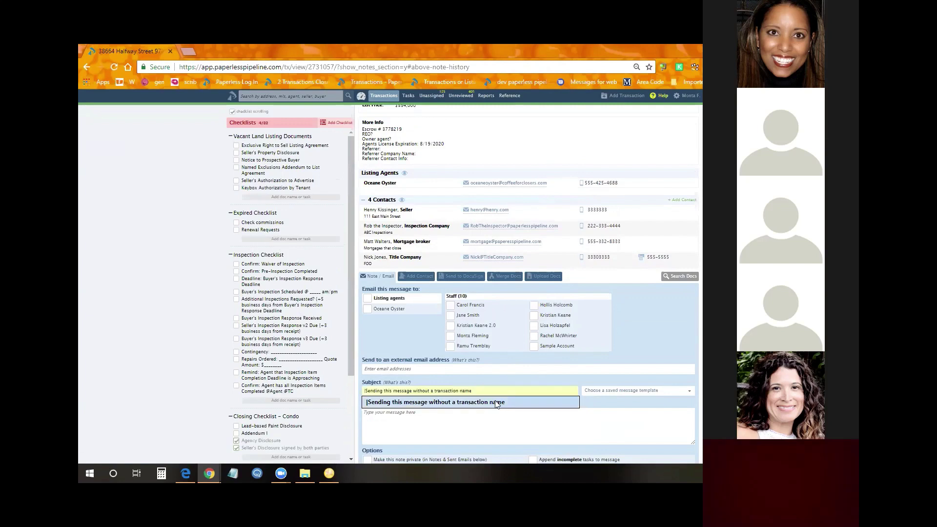
{"action": "left_click", "coordinate": [496, 404]}
Enter 'Test' as the message and add the note to the transaction
{"action": "scroll", "coordinate": [505, 362], "scroll_direction": "down", "scroll_amount": 2}
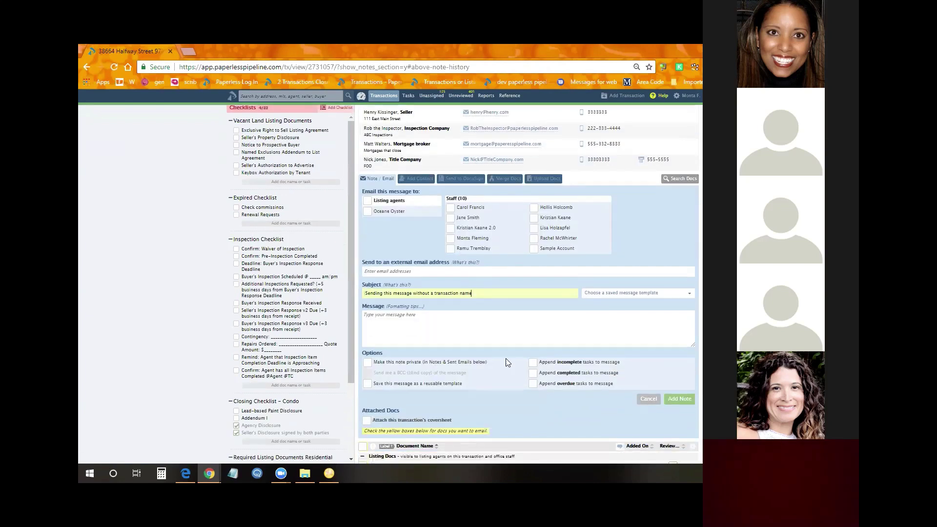
{"action": "left_click", "coordinate": [365, 294]}
{"action": "type", "text": "Test"}
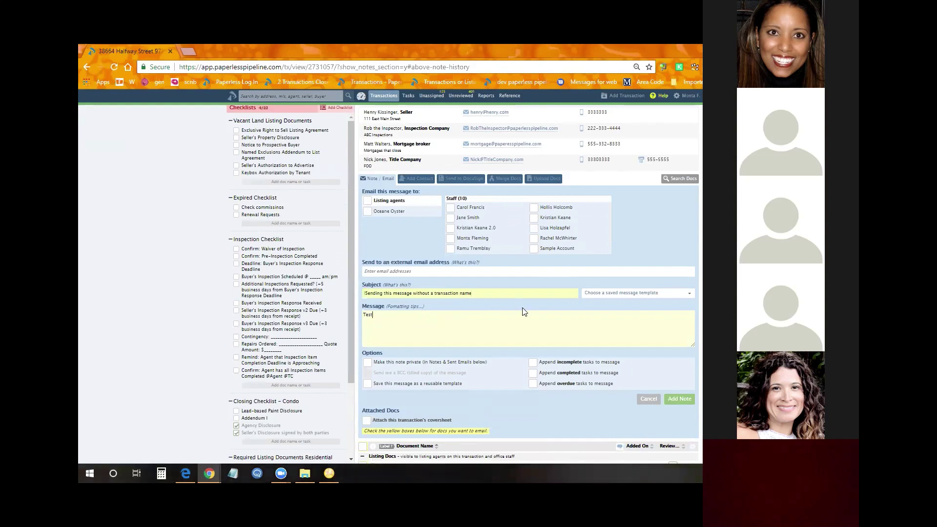
{"action": "left_click", "coordinate": [678, 399]}
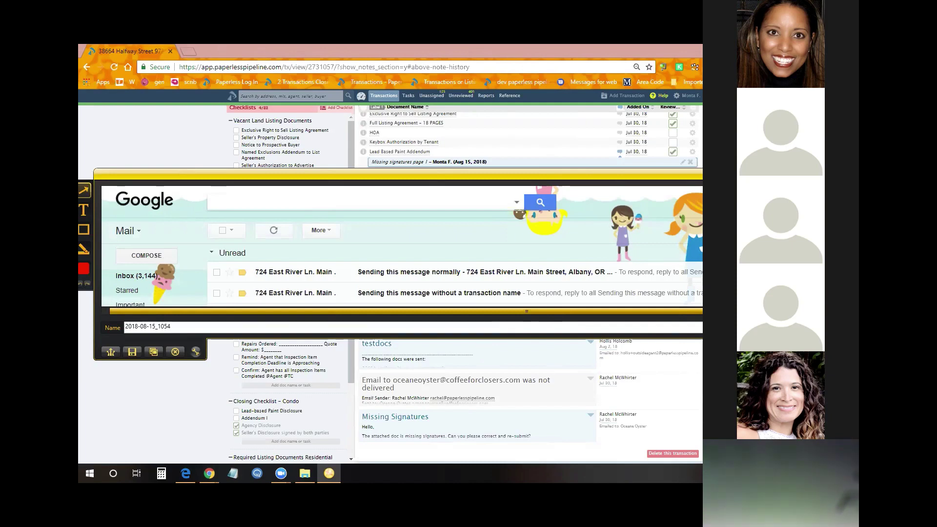
Return to the browser and open the Commission Summary report from Reports
{"action": "left_click", "coordinate": [530, 122]}
{"action": "left_click", "coordinate": [486, 95]}
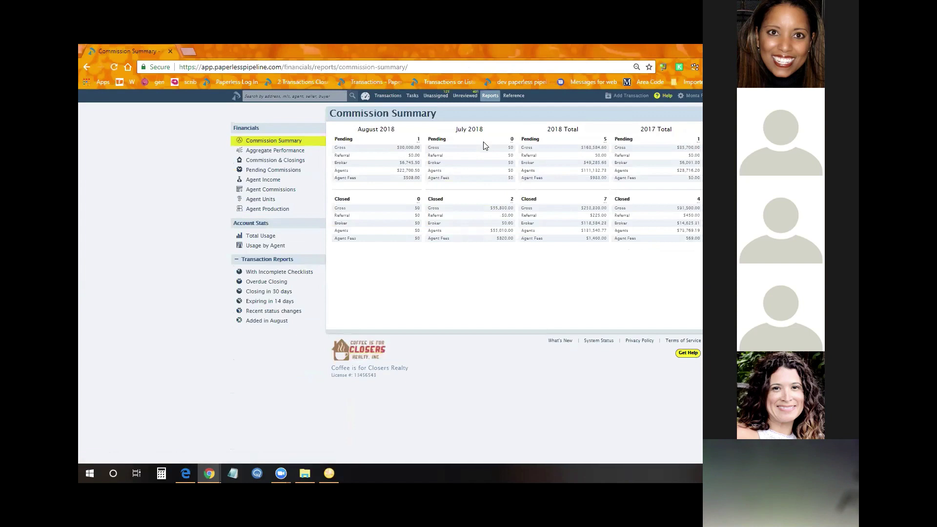
Open the Closing in 30 days list, then change the URL to 10 days to show 2 transactions
{"action": "left_click", "coordinate": [274, 290]}
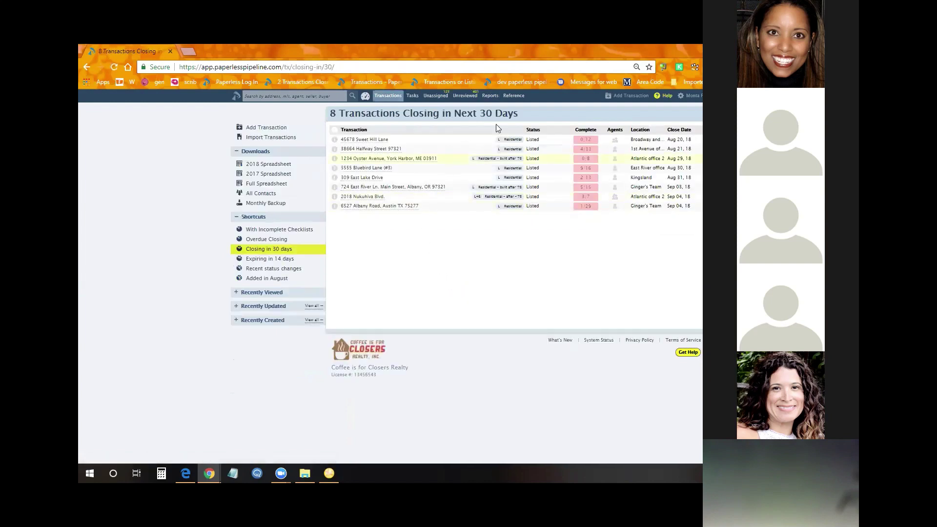
{"action": "mouse_move", "coordinate": [484, 115]}
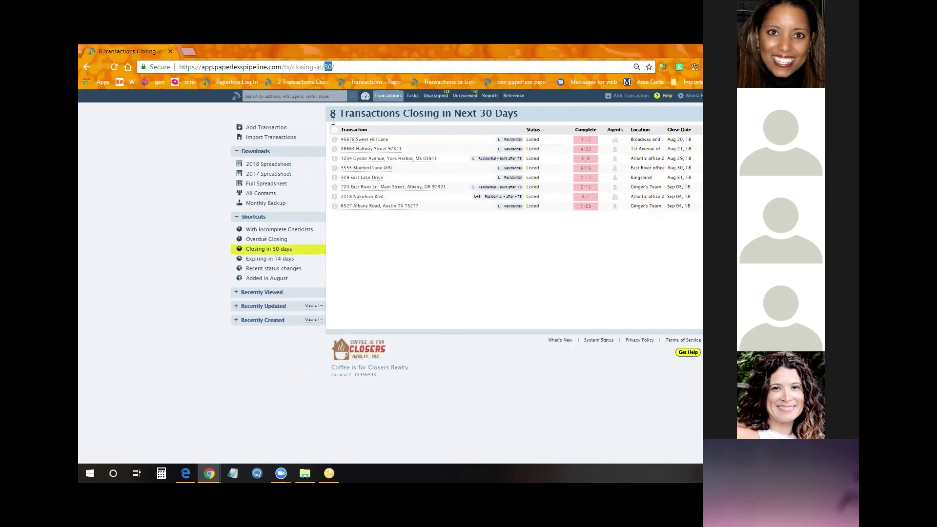
{"action": "mouse_move", "coordinate": [336, 187]}
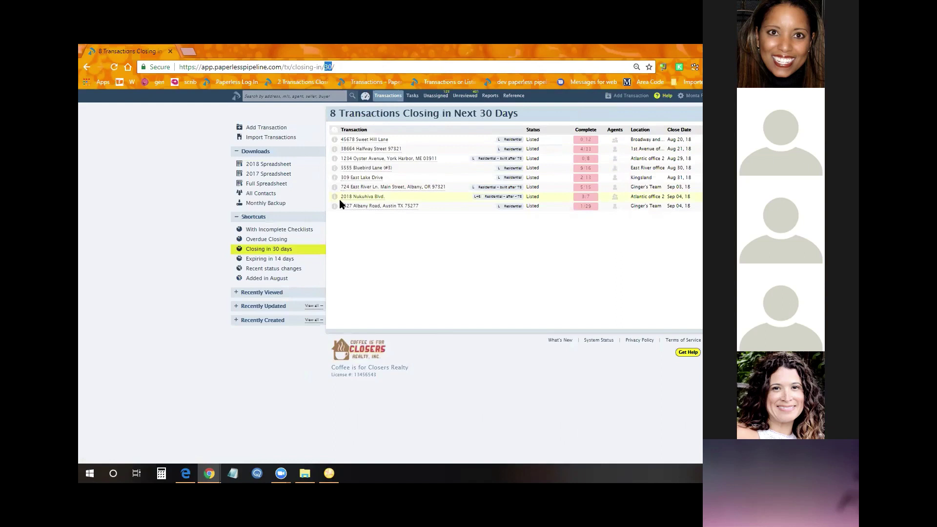
{"action": "type", "text": "10"}
{"action": "key", "text": "Return"}
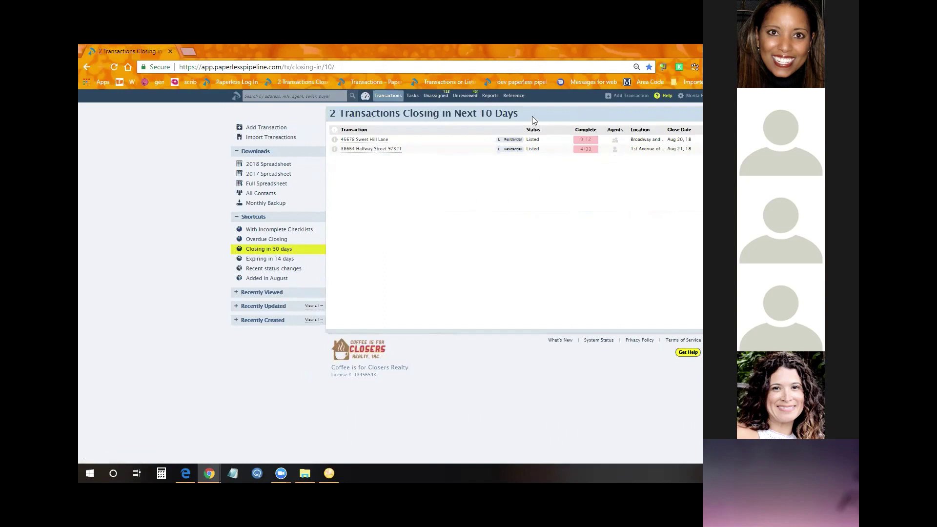
{"action": "left_click_drag", "start_coordinate": [532, 117], "coordinate": [466, 116]}
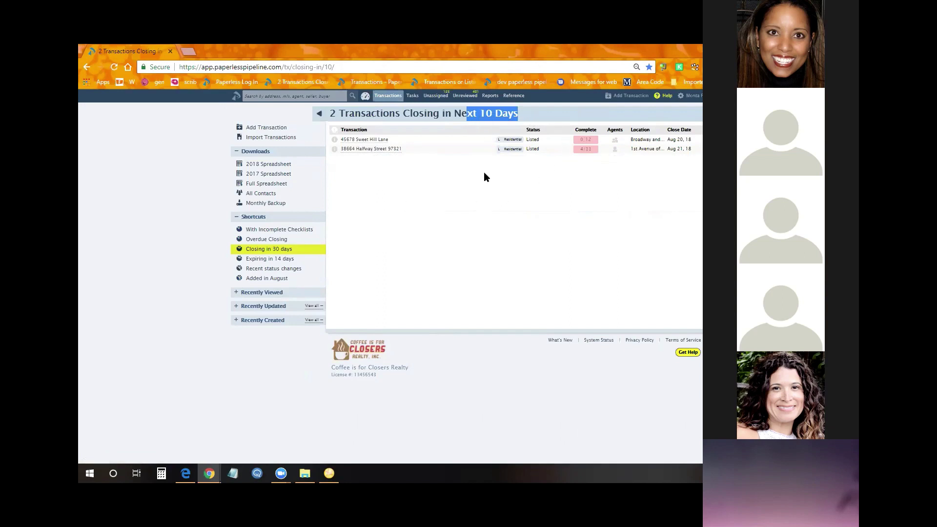
{"action": "left_click", "coordinate": [513, 270]}
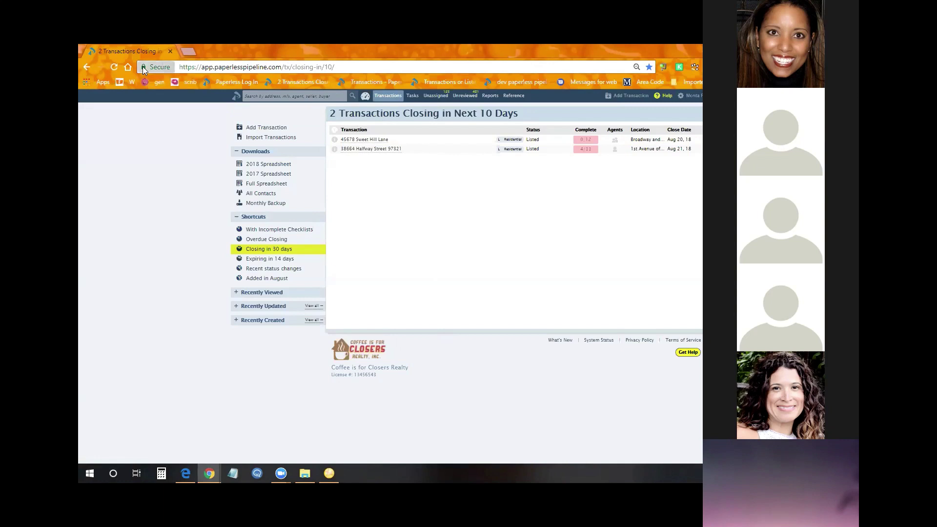
Bookmark the 10-day closing list page, reopen it from the bookmark, and select its address
{"action": "left_click_drag", "start_coordinate": [142, 66], "coordinate": [212, 85]}
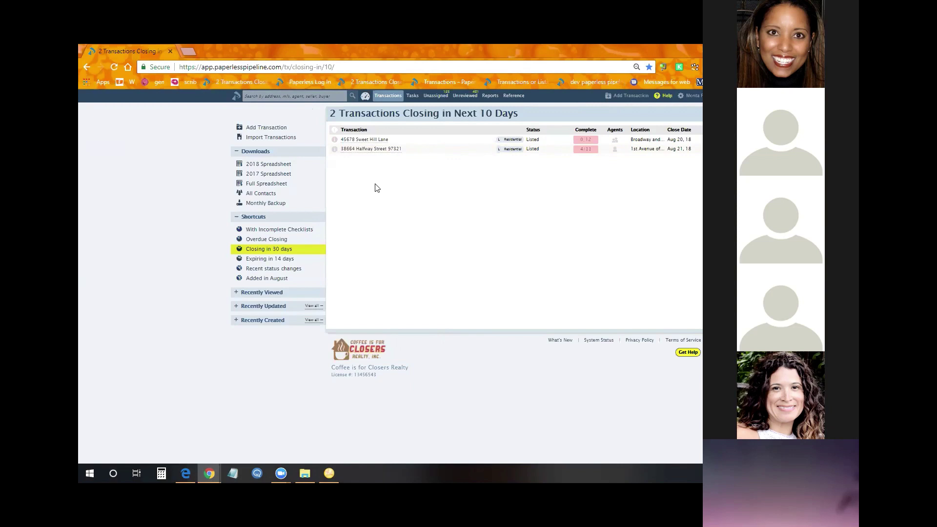
{"action": "left_click", "coordinate": [227, 84]}
{"action": "left_click", "coordinate": [338, 65]}
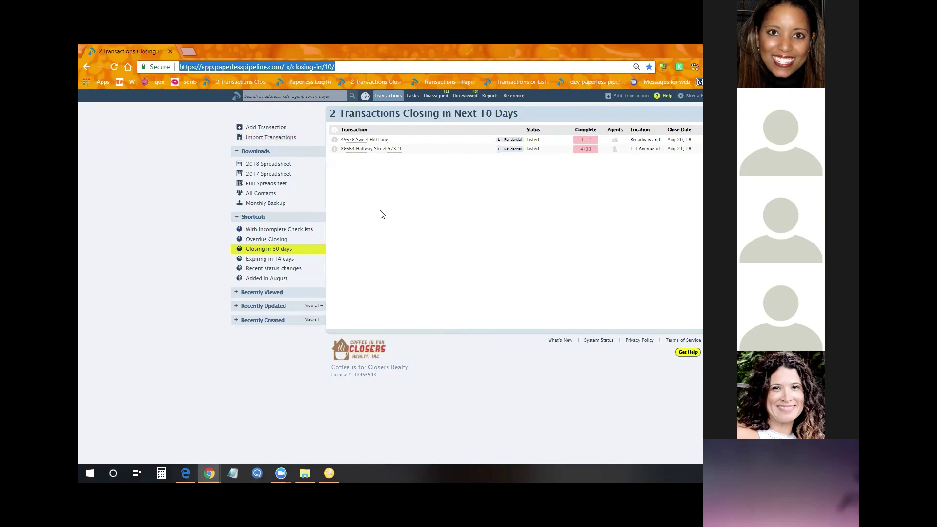
Run an advanced transaction search for closing dates 08/01/2018–08/16/2018 with Any Status
{"action": "left_click", "coordinate": [383, 97]}
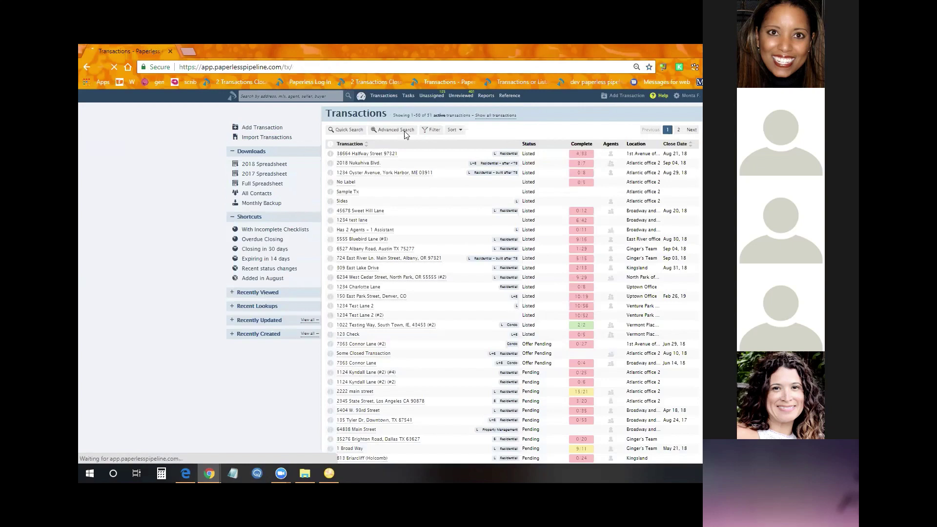
{"action": "left_click", "coordinate": [396, 129]}
{"action": "left_click", "coordinate": [492, 160]}
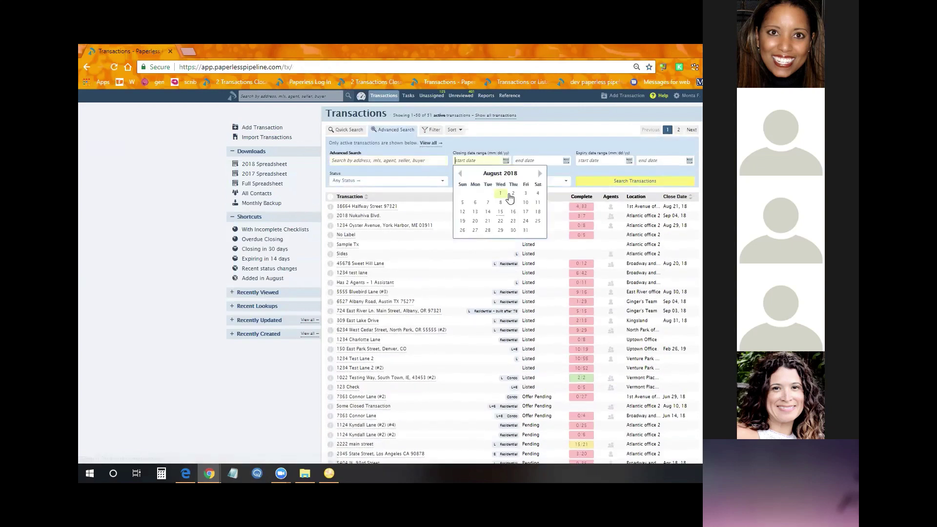
{"action": "left_click", "coordinate": [499, 193]}
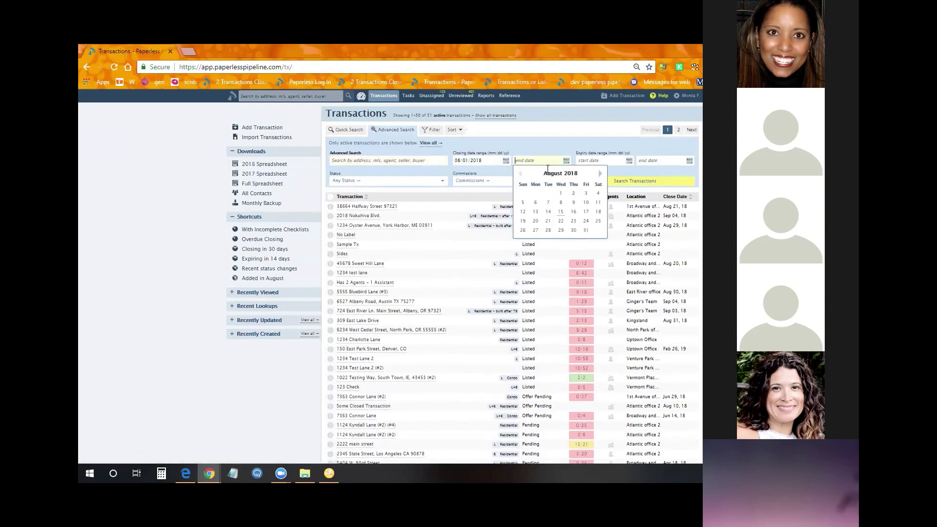
{"action": "left_click", "coordinate": [573, 211]}
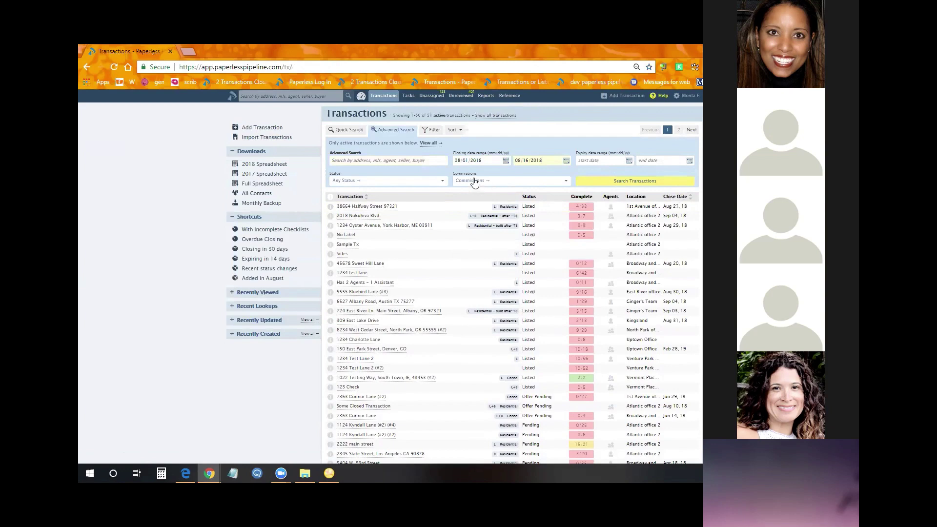
{"action": "left_click", "coordinate": [425, 182]}
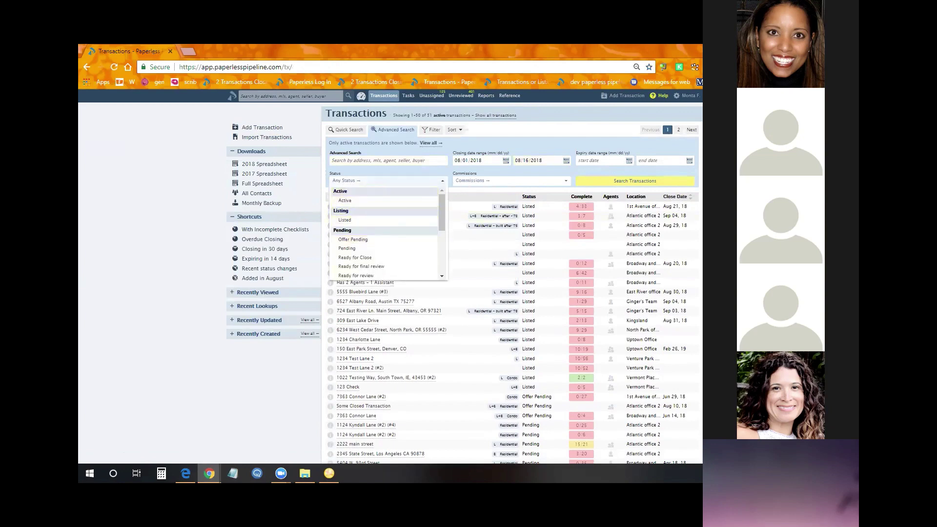
{"action": "left_click", "coordinate": [644, 190]}
{"action": "left_click", "coordinate": [641, 182]}
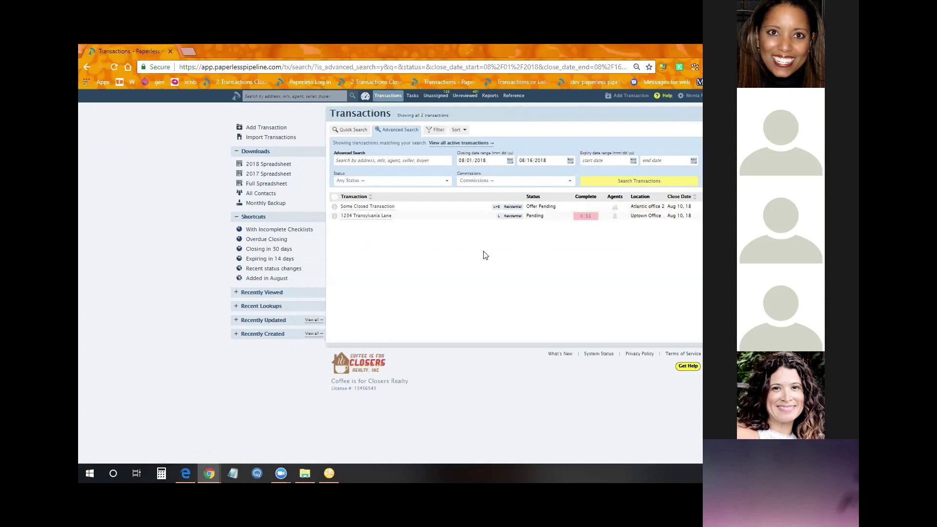
Bookmark the search results page and reopen it from the new bookmark
{"action": "left_click", "coordinate": [425, 68]}
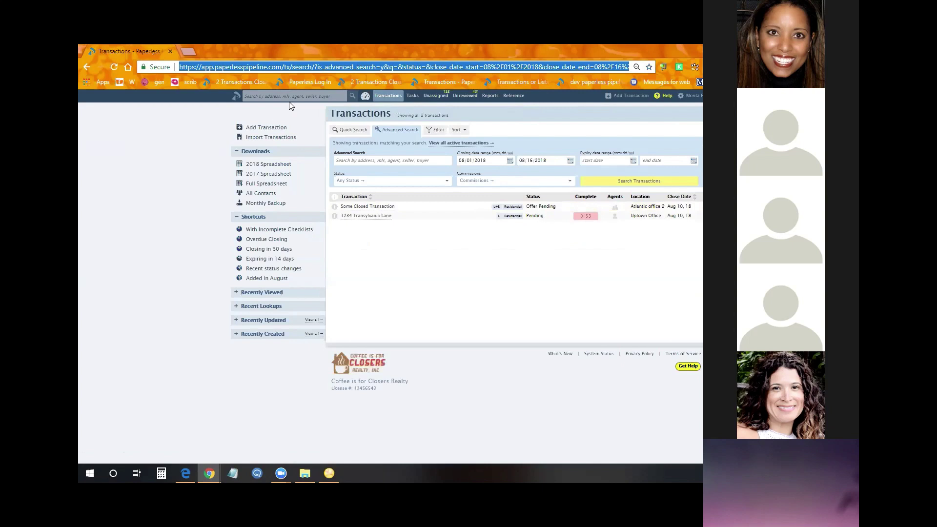
{"action": "left_click_drag", "start_coordinate": [144, 67], "coordinate": [204, 80]}
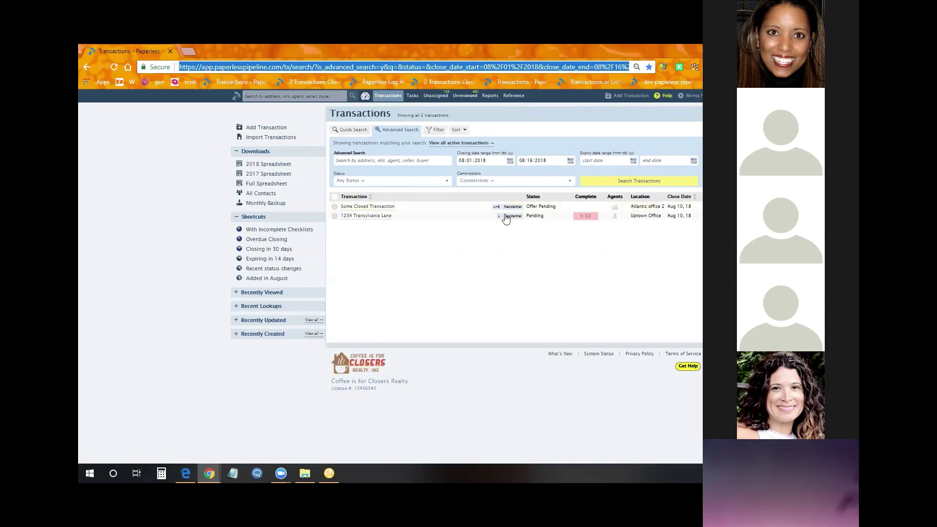
{"action": "left_click", "coordinate": [205, 82]}
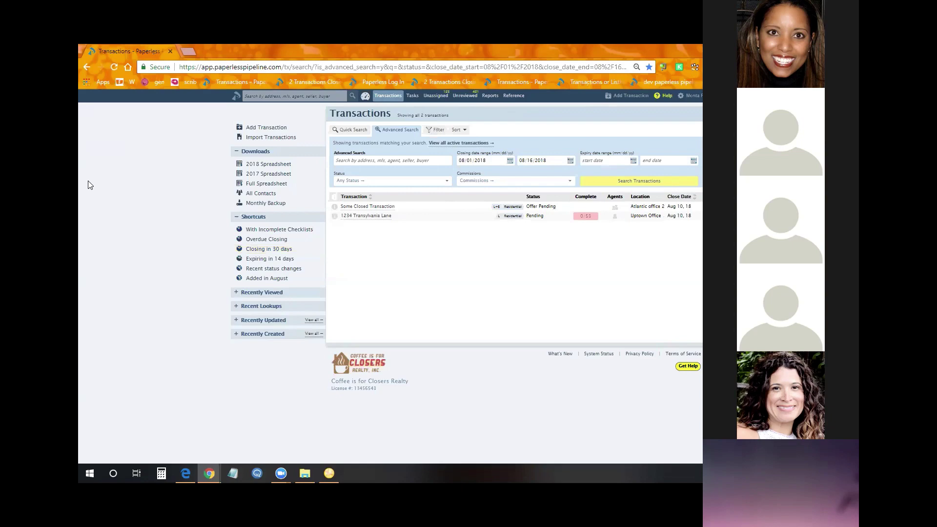
{"action": "left_click", "coordinate": [384, 96]}
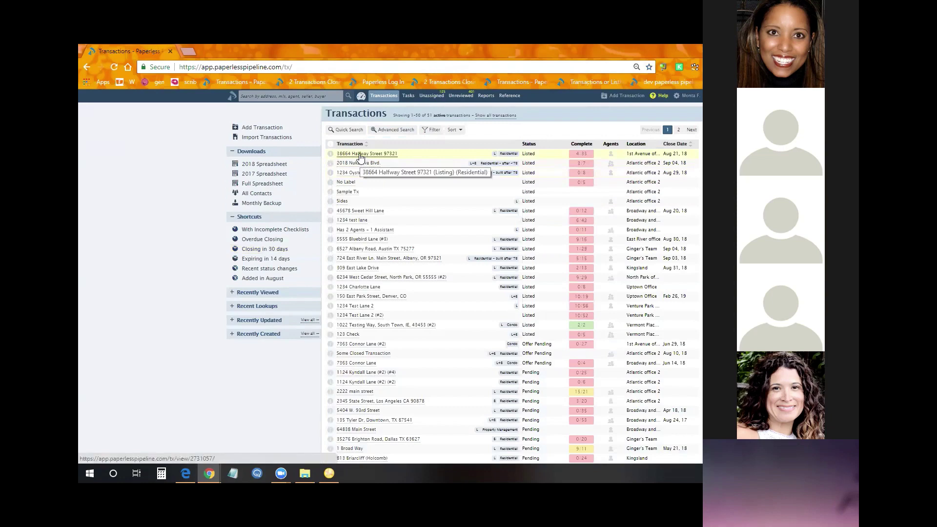
{"action": "left_click", "coordinate": [360, 154]}
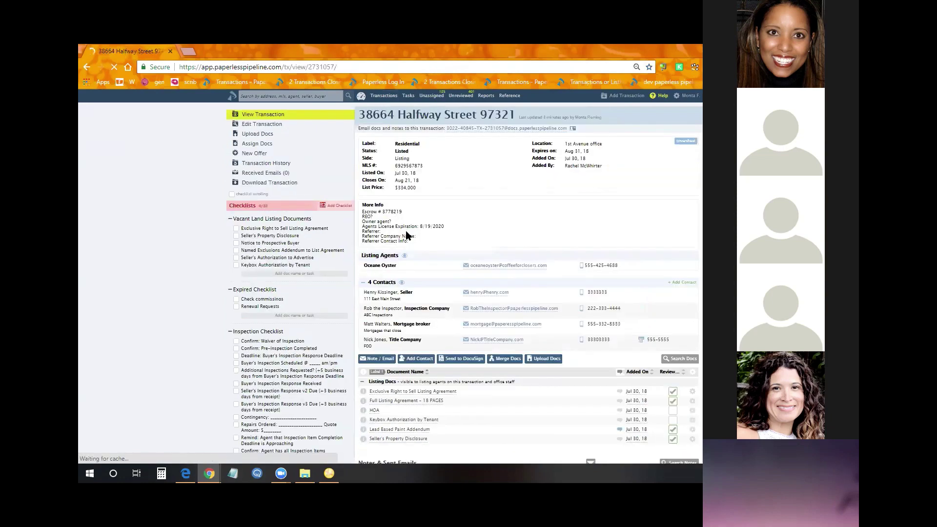
{"action": "left_click", "coordinate": [377, 358]}
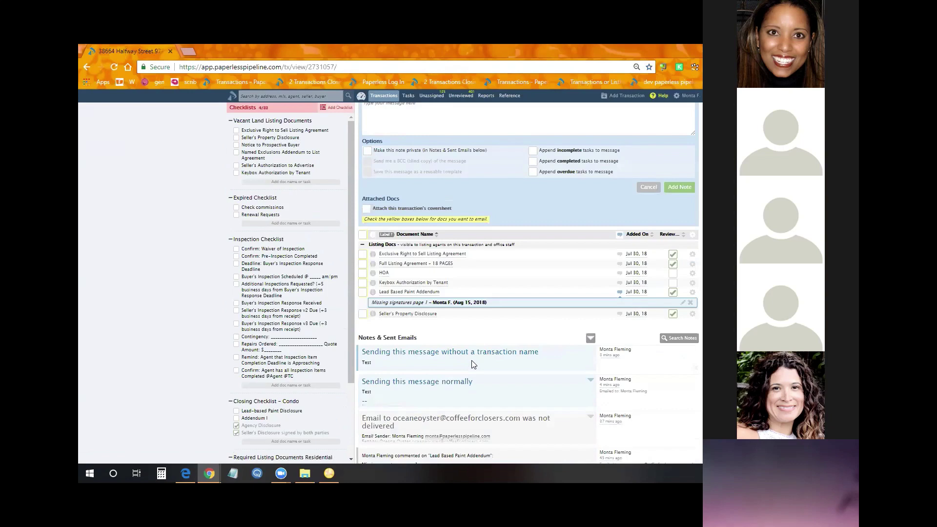
{"action": "key", "text": "F5"}
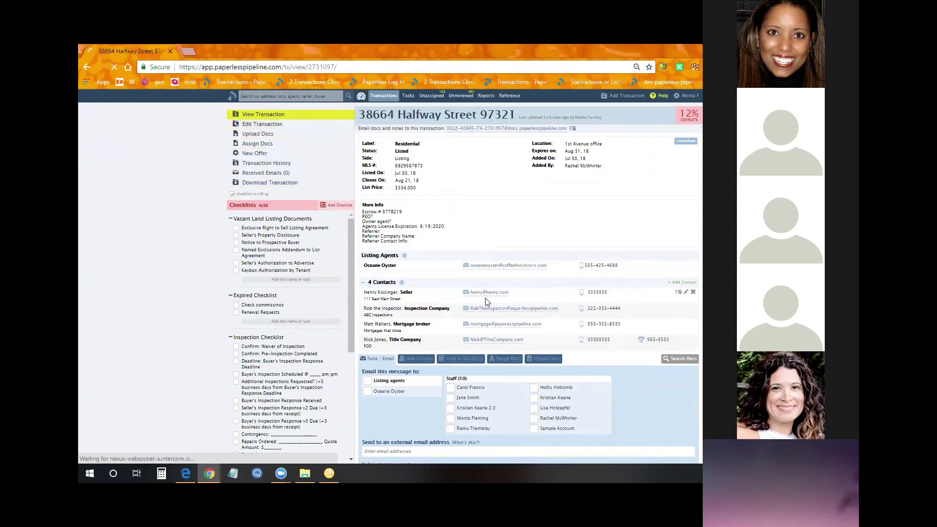
{"action": "scroll", "coordinate": [488, 301], "scroll_direction": "down", "scroll_amount": 4}
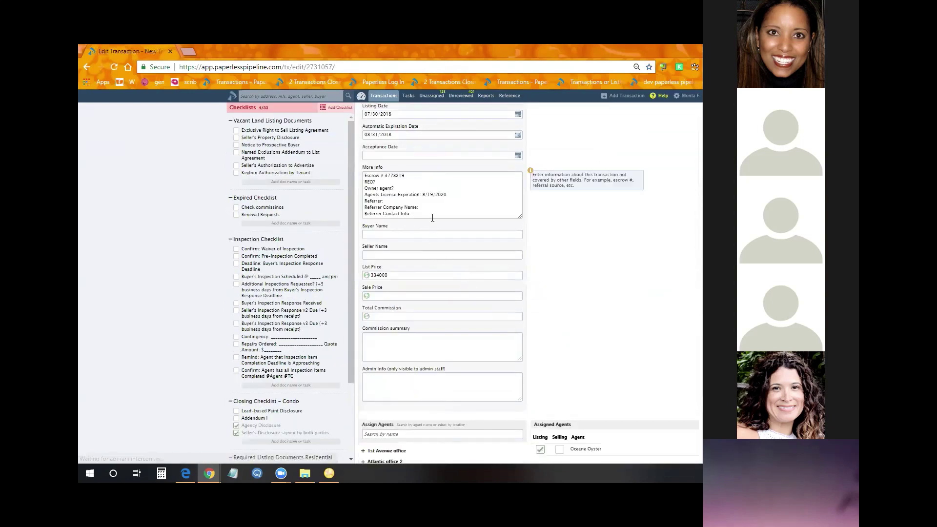
Add placeholder lines ending 'sdf sdf df' to More Info and resize the box taller
{"action": "left_click", "coordinate": [432, 216]}
{"action": "type", "text": "gsdf gsfg sdfg sgf fg sfg"}
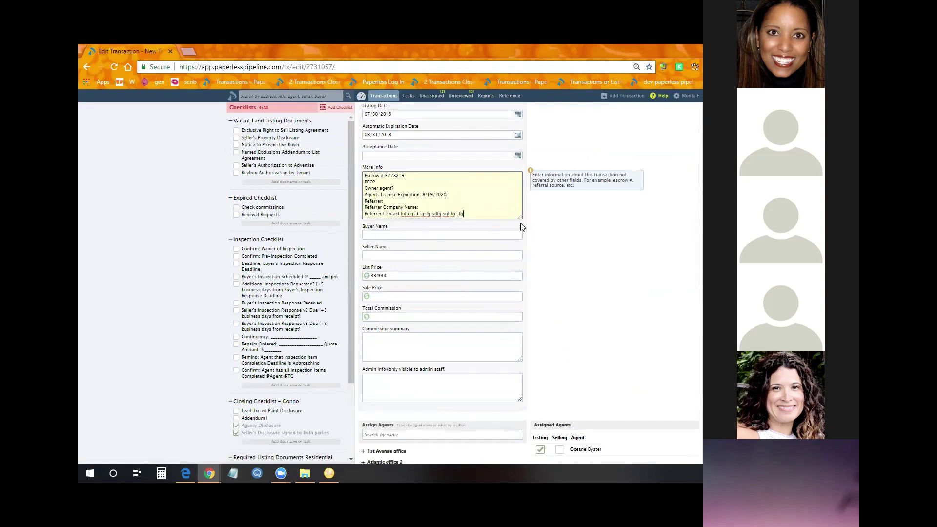
{"action": "left_click_drag", "start_coordinate": [520, 220], "coordinate": [517, 309]}
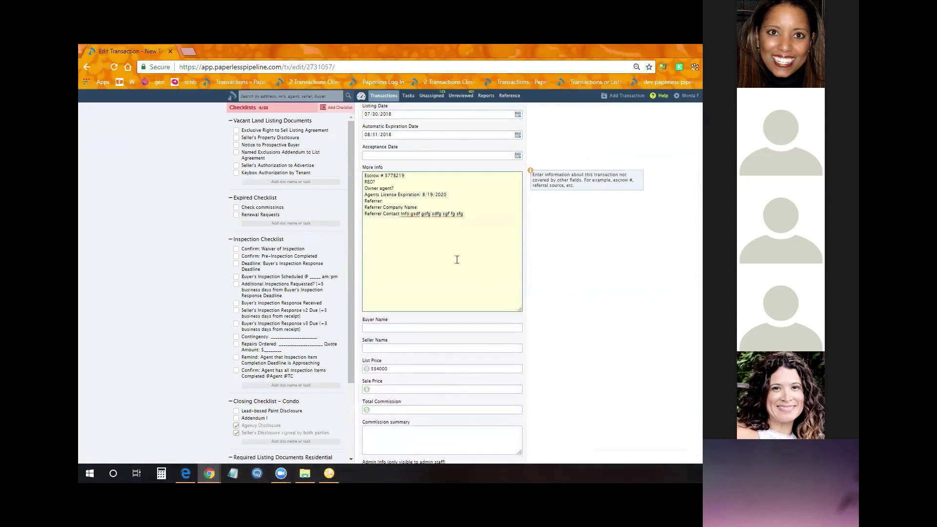
{"action": "type", "text": "dfsdf"}
{"action": "key", "text": "Return"}
{"action": "type", "text": "d"}
{"action": "key", "text": "Return"}
{"action": "type", "text": "fs"}
{"action": "key", "text": "Return"}
{"action": "type", "text": "df"}
{"action": "key", "text": "Return"}
{"action": "type", "text": "sdf sdf df"}
{"action": "left_click_drag", "start_coordinate": [520, 311], "coordinate": [519, 300]}
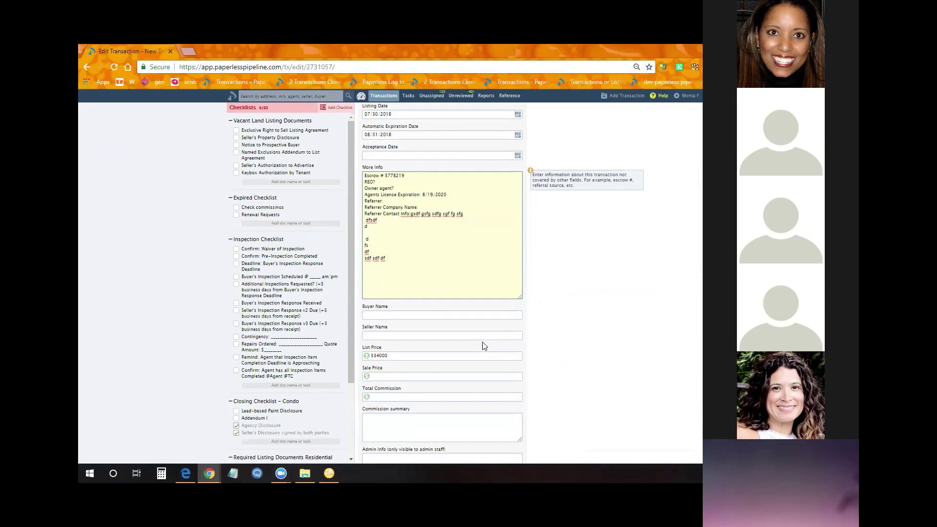
{"action": "scroll", "coordinate": [334, 309], "scroll_direction": "up", "scroll_amount": 5}
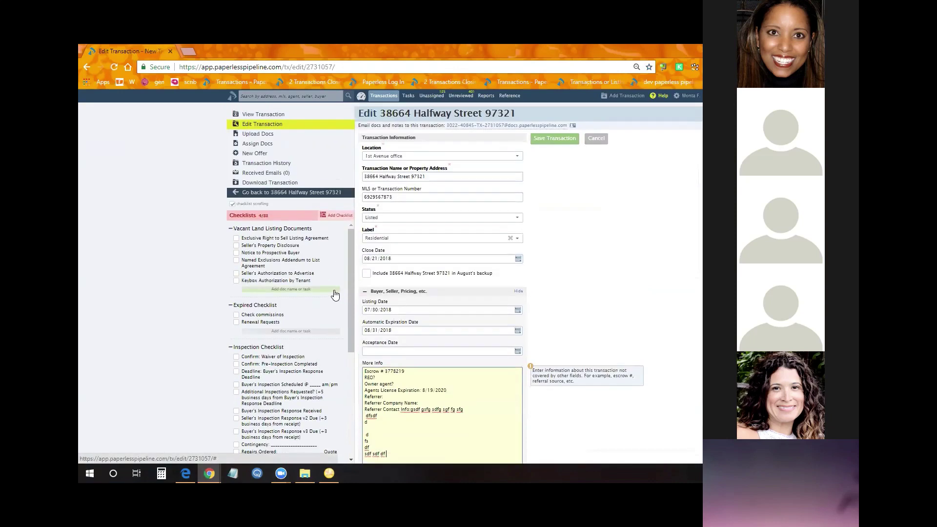
{"action": "left_click", "coordinate": [376, 96]}
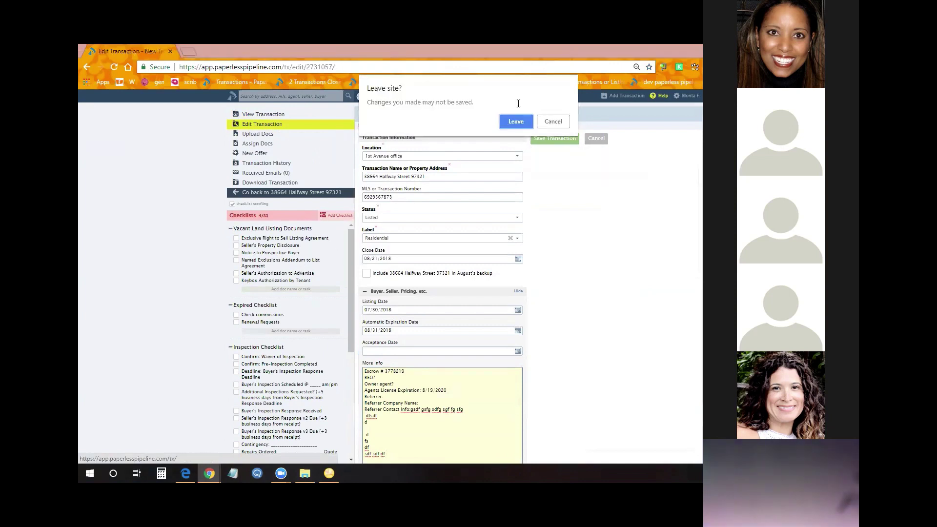
{"action": "left_click", "coordinate": [510, 121]}
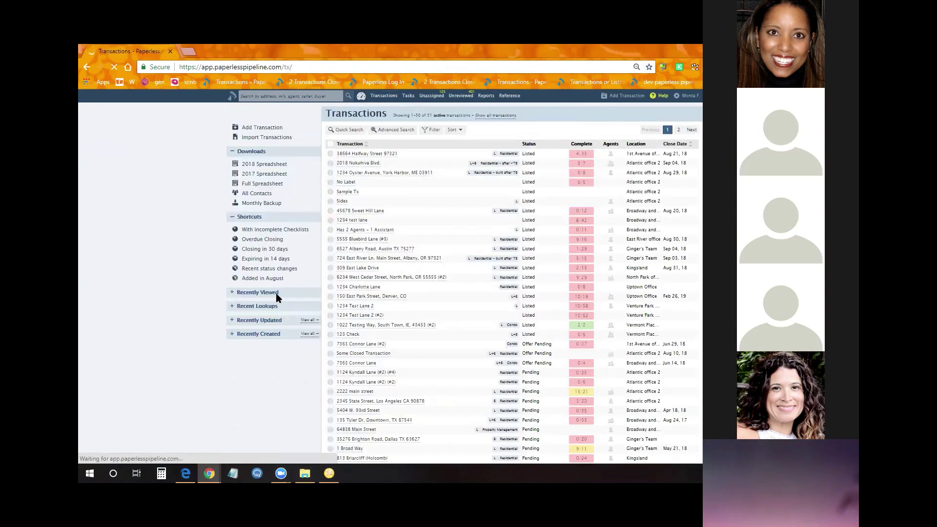
{"action": "left_click", "coordinate": [266, 250]}
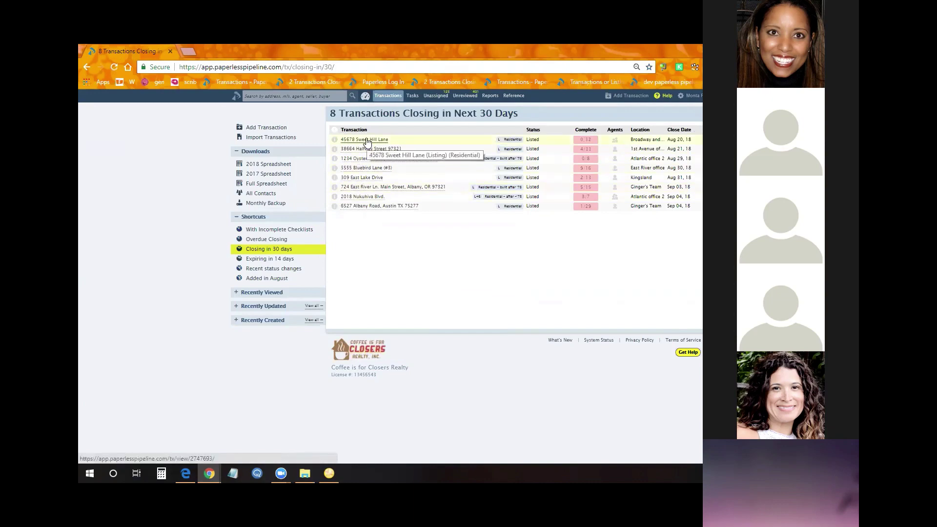
{"action": "left_click", "coordinate": [366, 140]}
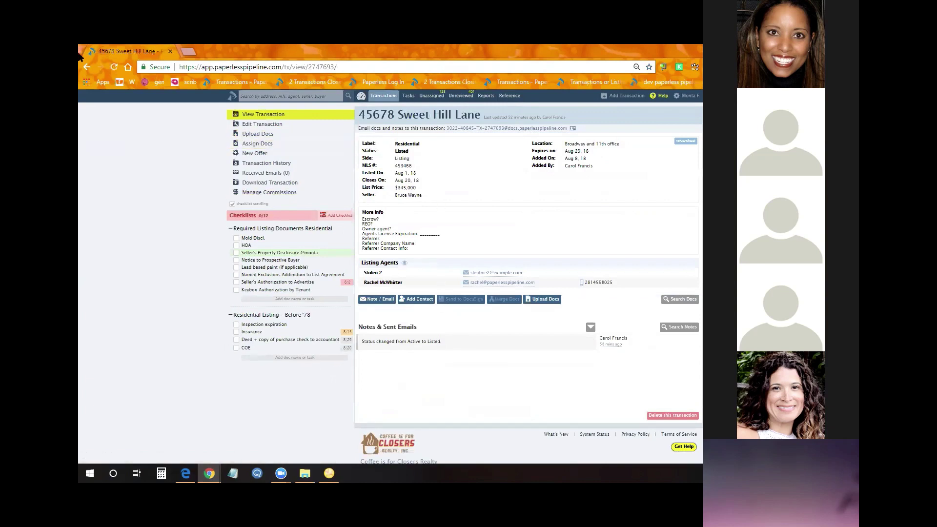
{"action": "left_click", "coordinate": [87, 67]}
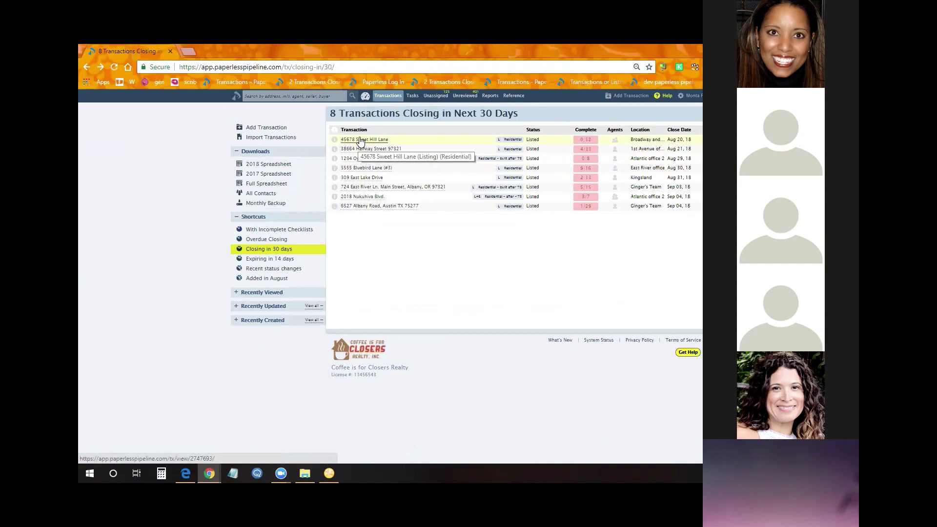
{"action": "right_click", "coordinate": [360, 141]}
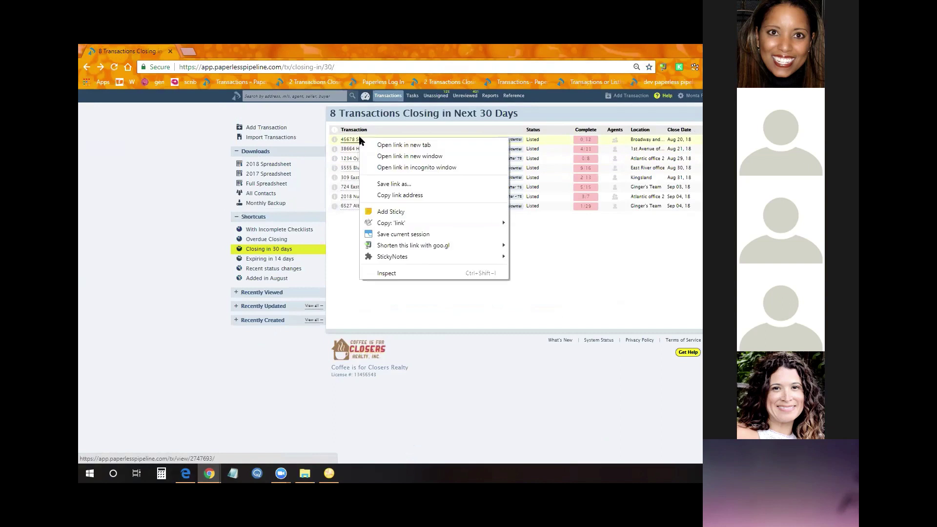
{"action": "left_click", "coordinate": [398, 145]}
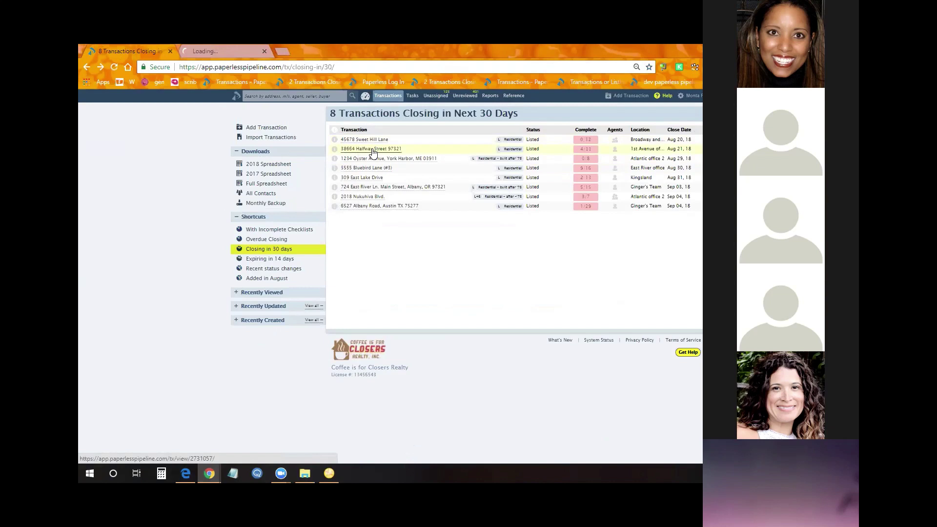
{"action": "right_click", "coordinate": [373, 150]}
{"action": "left_click", "coordinate": [383, 159]}
{"action": "right_click", "coordinate": [373, 159]}
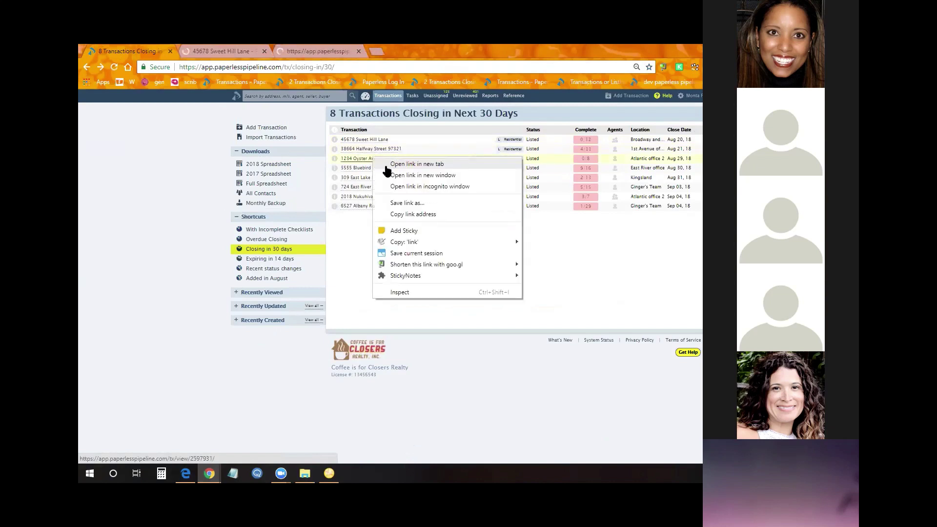
{"action": "left_click", "coordinate": [394, 164]}
{"action": "right_click", "coordinate": [378, 167]}
{"action": "left_click", "coordinate": [392, 173]}
{"action": "right_click", "coordinate": [367, 180]}
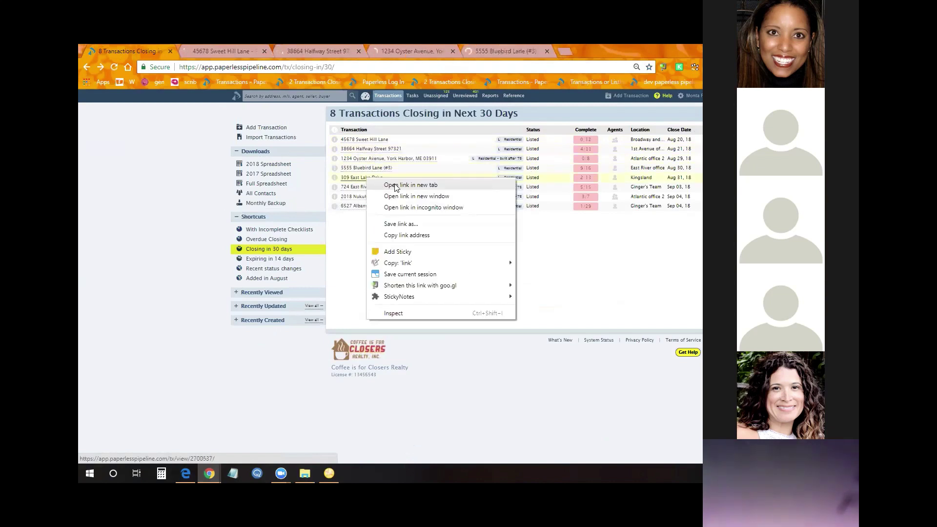
{"action": "left_click", "coordinate": [383, 187]}
{"action": "right_click", "coordinate": [371, 187]}
{"action": "left_click", "coordinate": [383, 195]}
{"action": "right_click", "coordinate": [368, 198]}
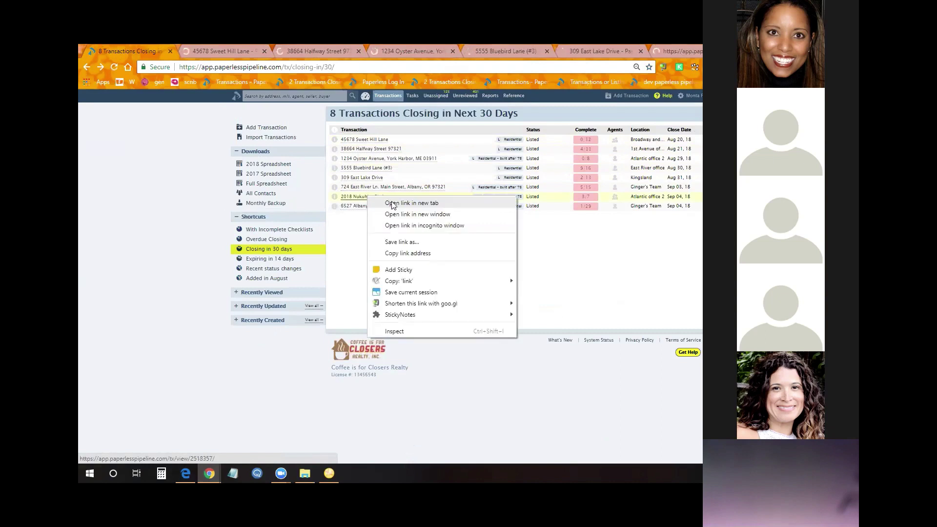
{"action": "left_click", "coordinate": [407, 205]}
{"action": "right_click", "coordinate": [405, 209]}
{"action": "left_click", "coordinate": [406, 212]}
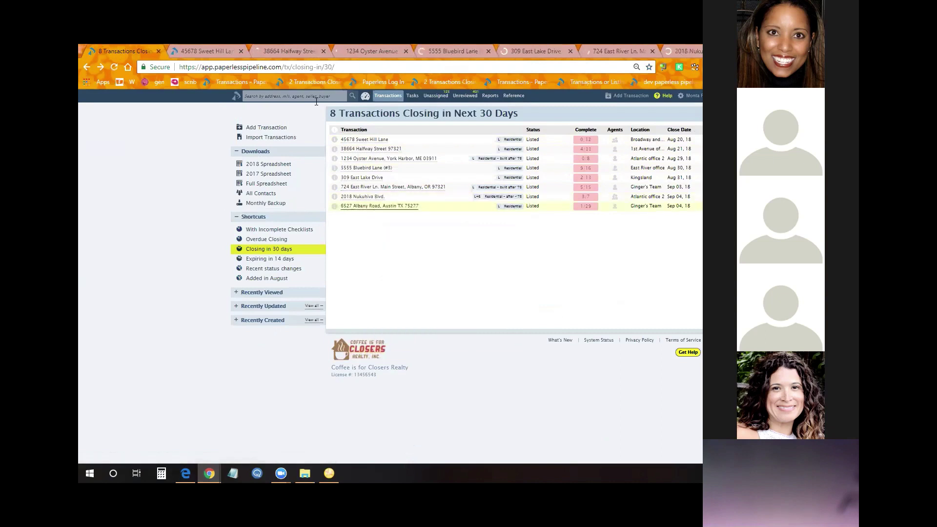
Switch between tabs and close the Sweet Hill Lane, Halfway Street and Oyster Avenue tabs
{"action": "key", "text": "ctrl+Tab"}
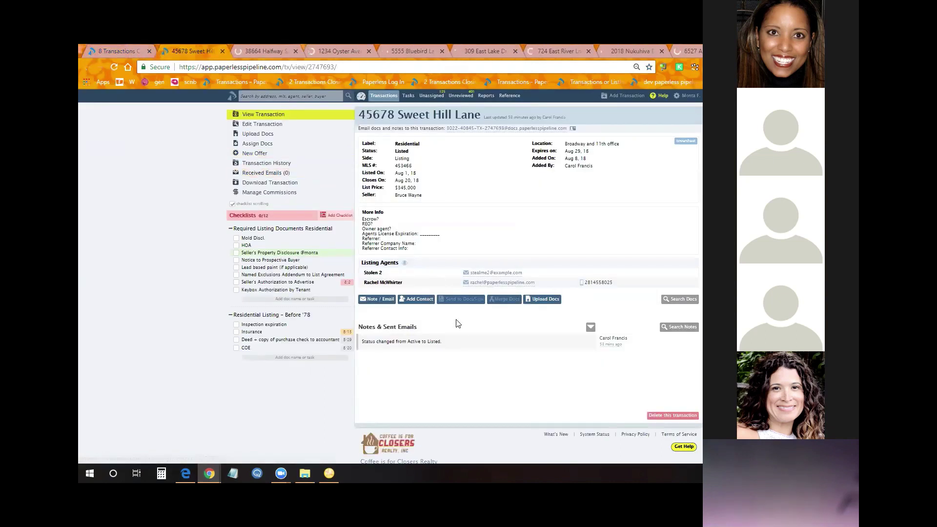
{"action": "left_click", "coordinate": [116, 52]}
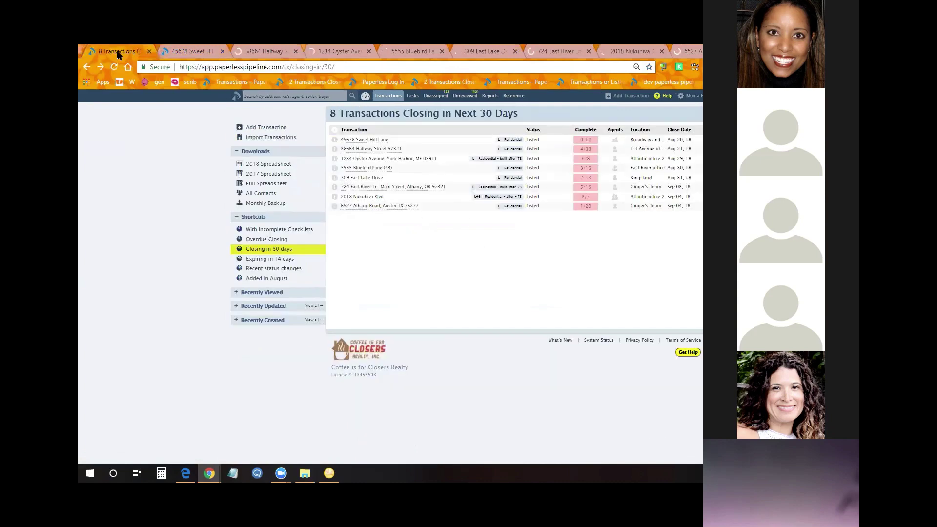
{"action": "left_click", "coordinate": [187, 49]}
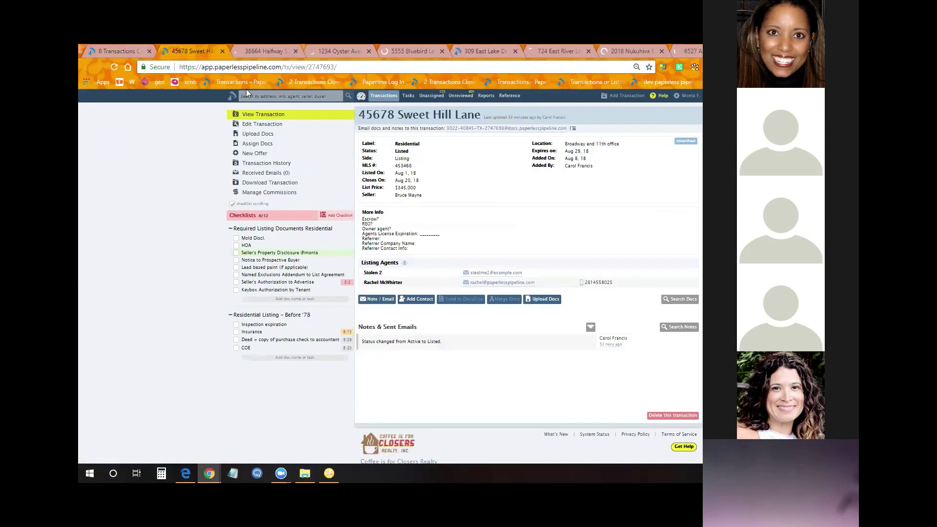
{"action": "left_click", "coordinate": [222, 51]}
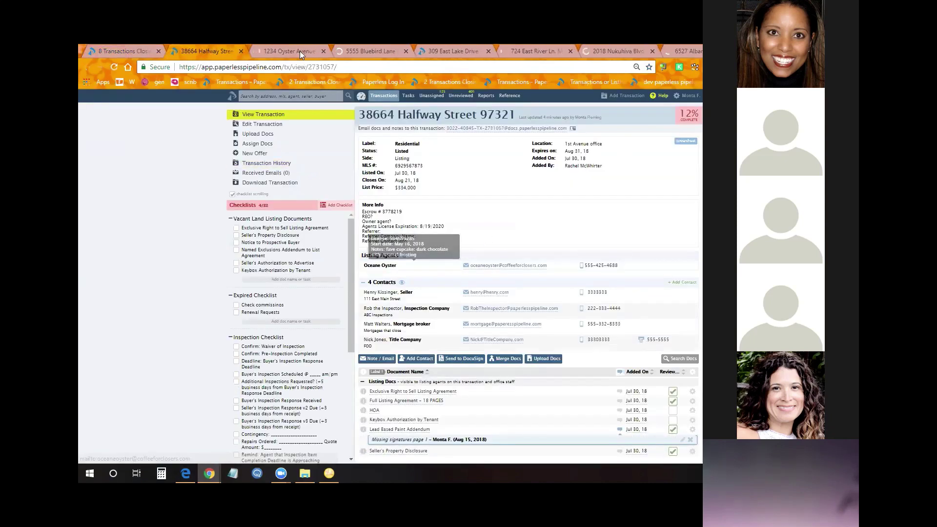
{"action": "left_click", "coordinate": [241, 50]}
{"action": "left_click", "coordinate": [240, 51]}
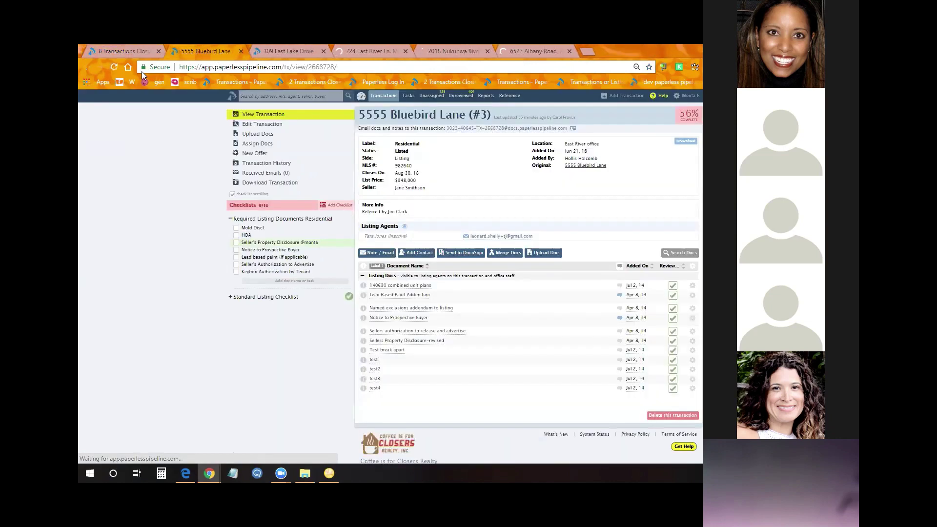
{"action": "left_click", "coordinate": [132, 48]}
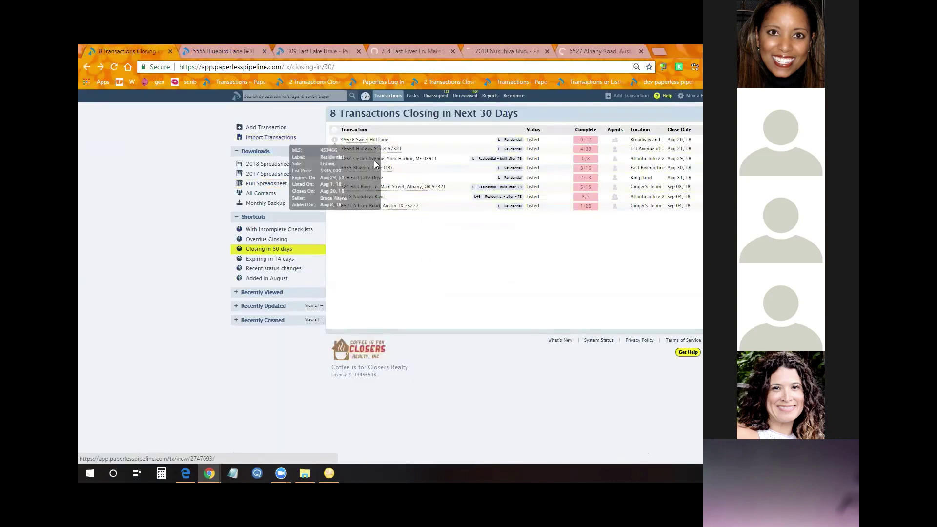
Close the Bluebird Lane, East Lake Drive, East River, Nukuhiva Blvd. and Albany Road tabs
{"action": "mouse_move", "coordinate": [390, 166]}
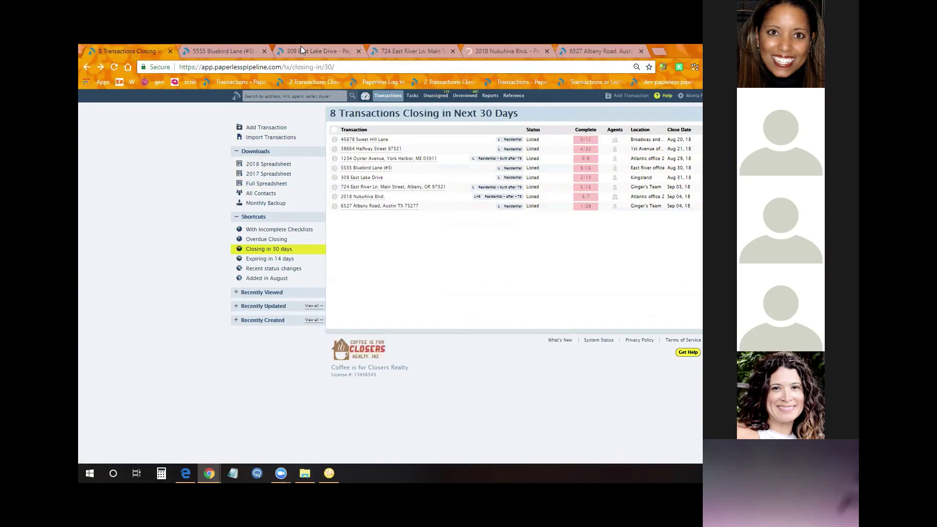
{"action": "left_click", "coordinate": [265, 51]}
{"action": "left_click", "coordinate": [264, 50]}
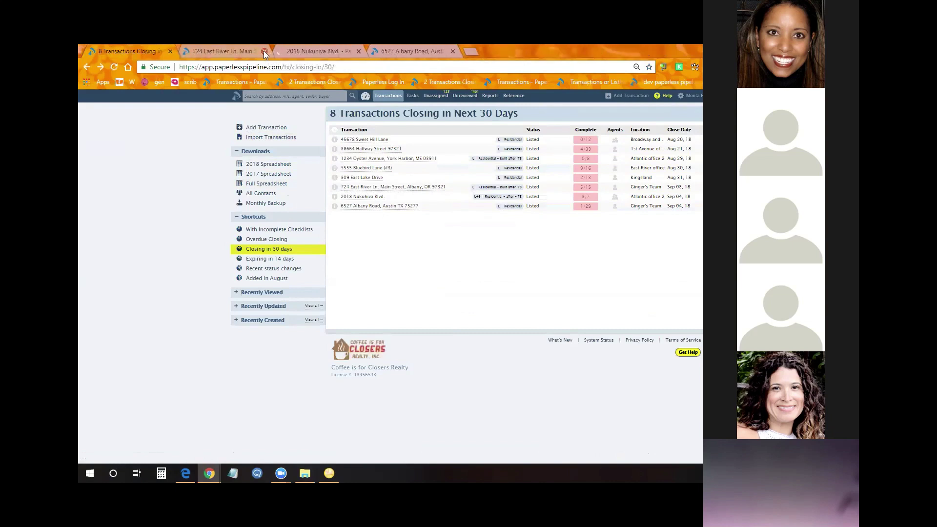
{"action": "left_click", "coordinate": [264, 51]}
{"action": "left_click", "coordinate": [265, 51]}
{"action": "left_click", "coordinate": [264, 51]}
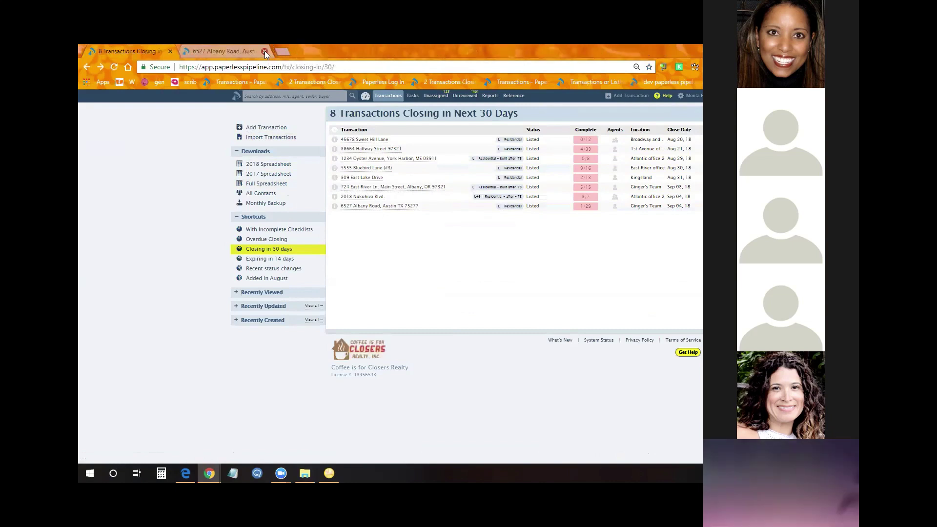
{"action": "left_click", "coordinate": [459, 99]}
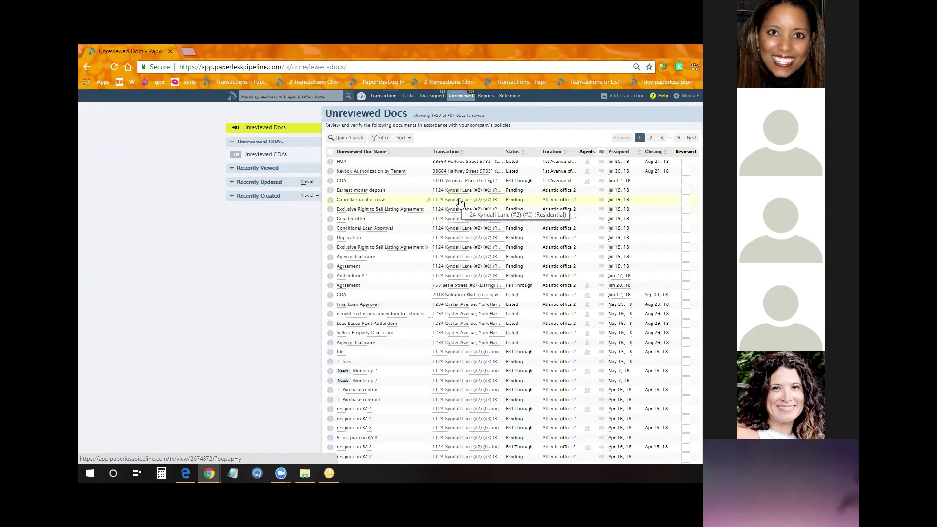
{"action": "left_click", "coordinate": [460, 202]}
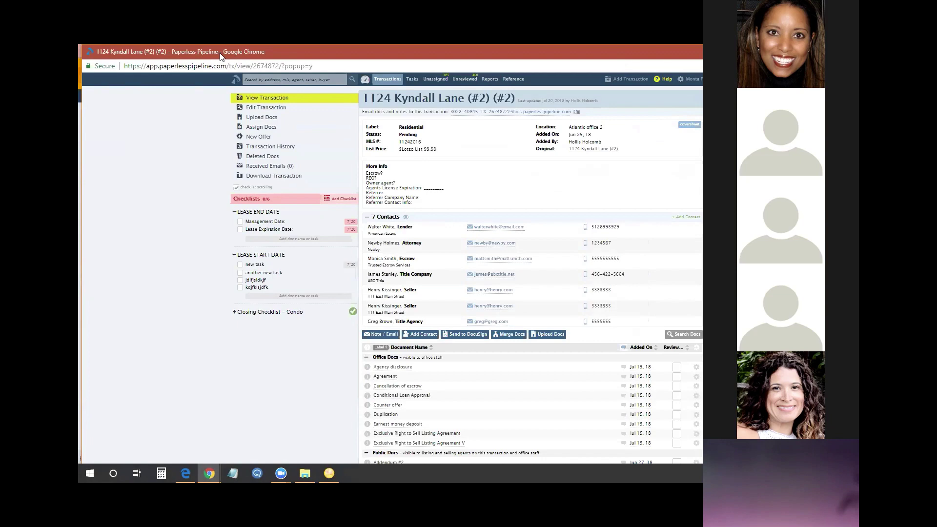
{"action": "left_click_drag", "start_coordinate": [220, 56], "coordinate": [248, 58]}
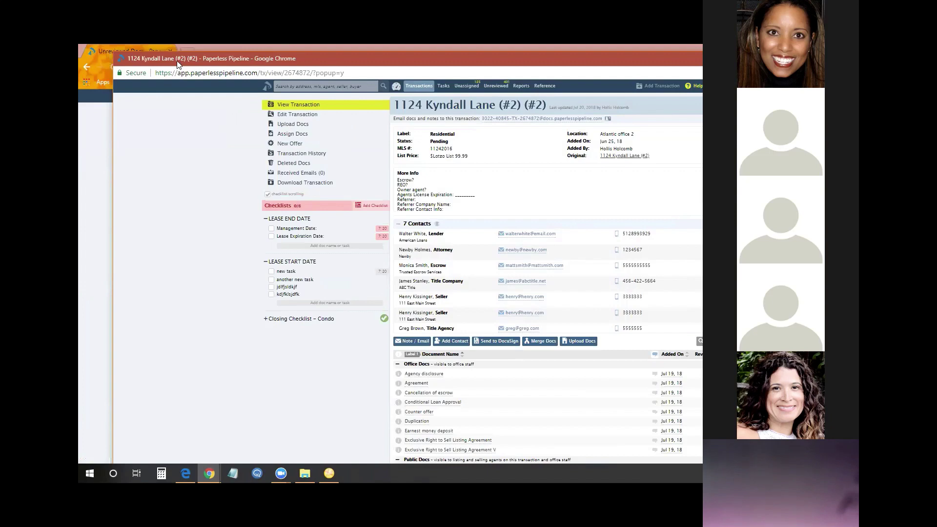
{"action": "left_click_drag", "start_coordinate": [178, 64], "coordinate": [678, 64]}
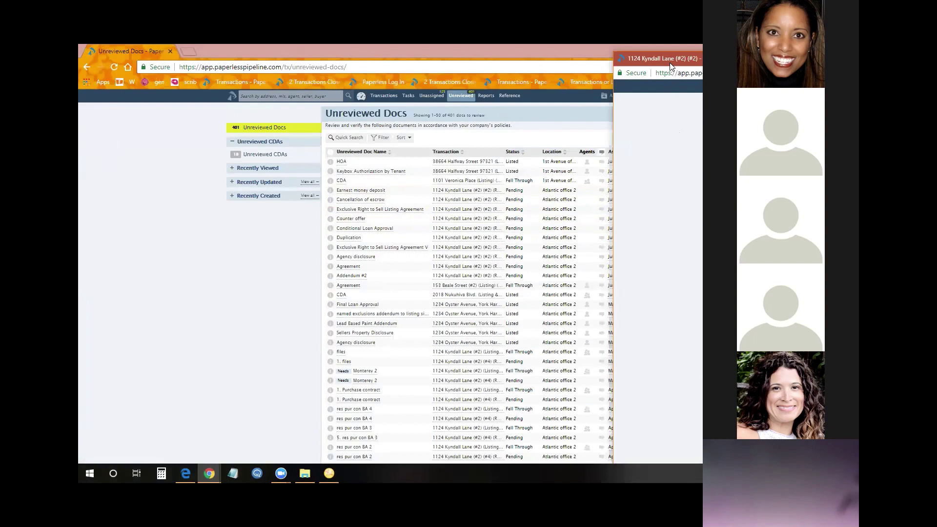
Load the HOA doc's transaction into the popup and snap it around with Win+Arrow keys
{"action": "left_click", "coordinate": [459, 165]}
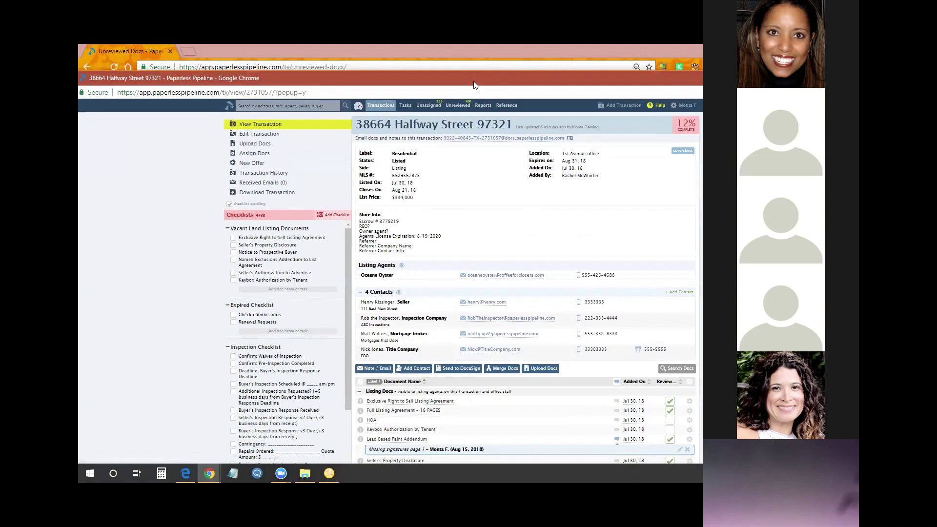
{"action": "key", "text": "super+Right"}
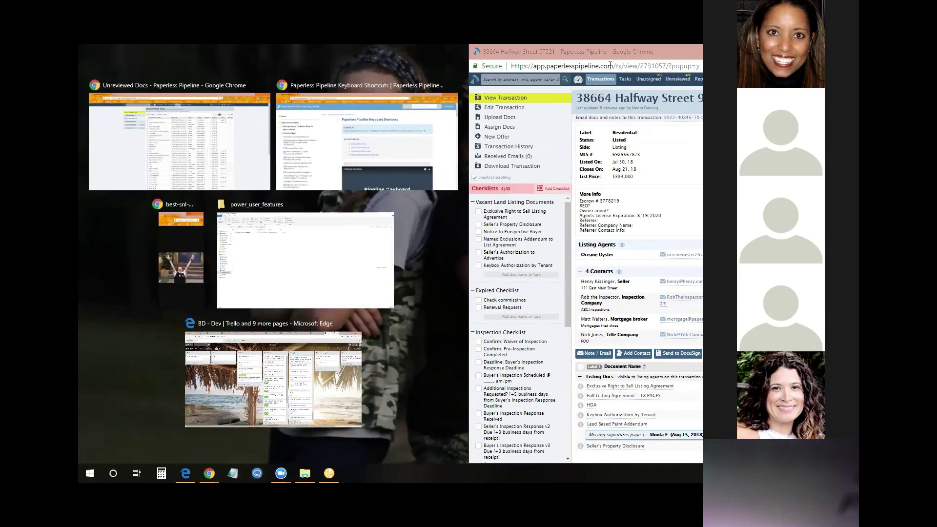
{"action": "key", "text": "super+Left"}
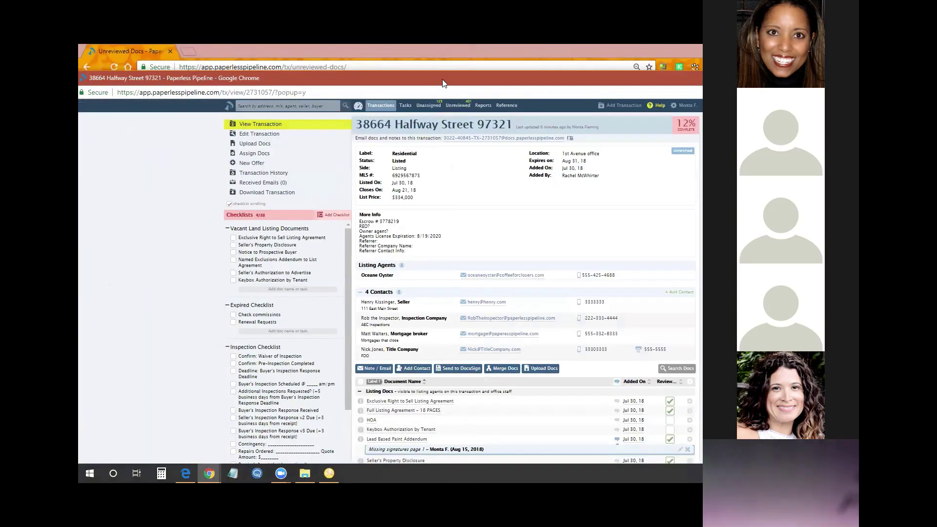
{"action": "key", "text": "super+Right"}
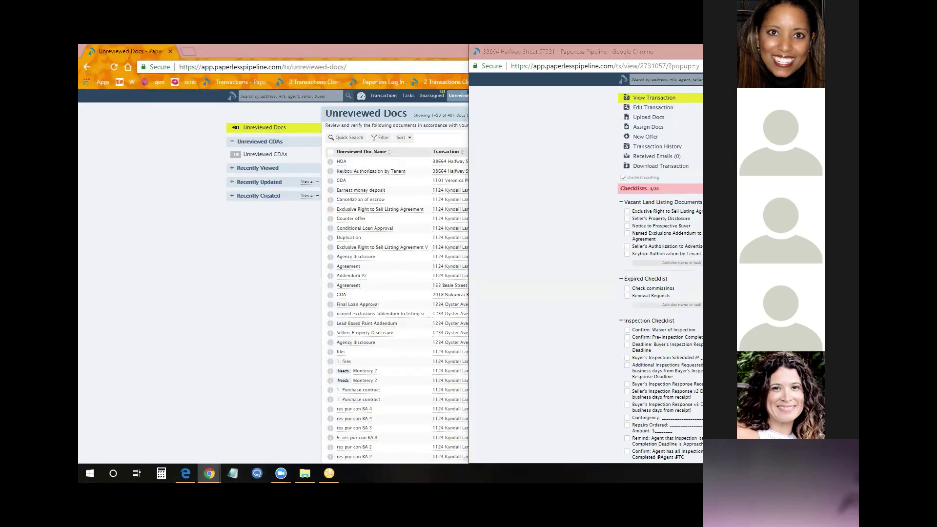
{"action": "key", "text": "Escape"}
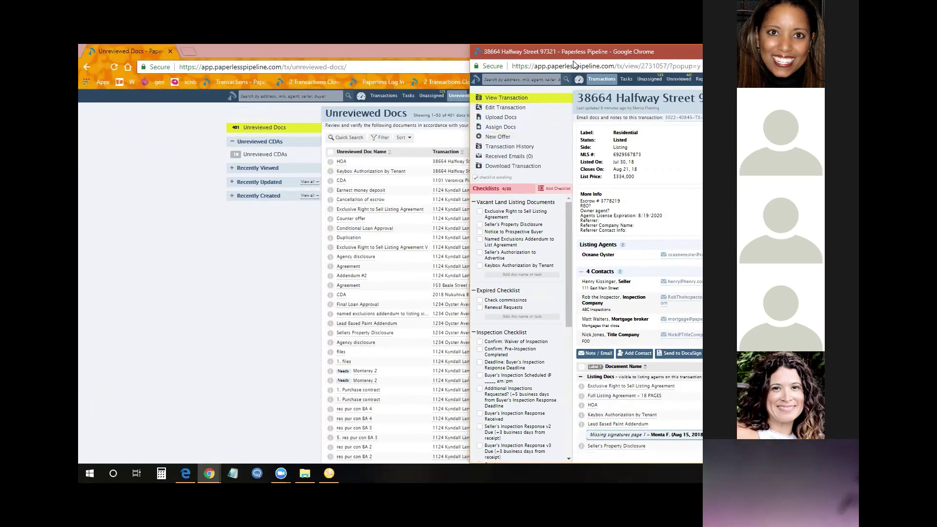
{"action": "key", "text": "super+Down"}
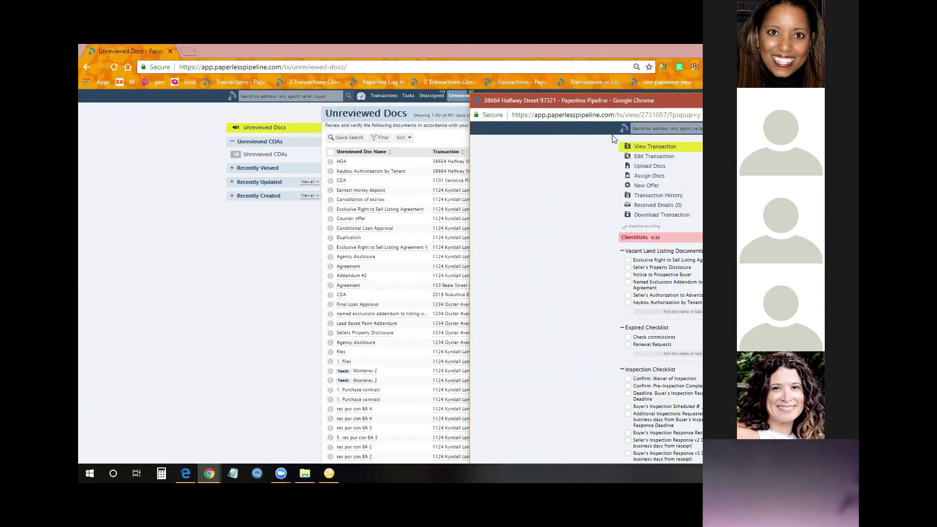
{"action": "left_click", "coordinate": [449, 162]}
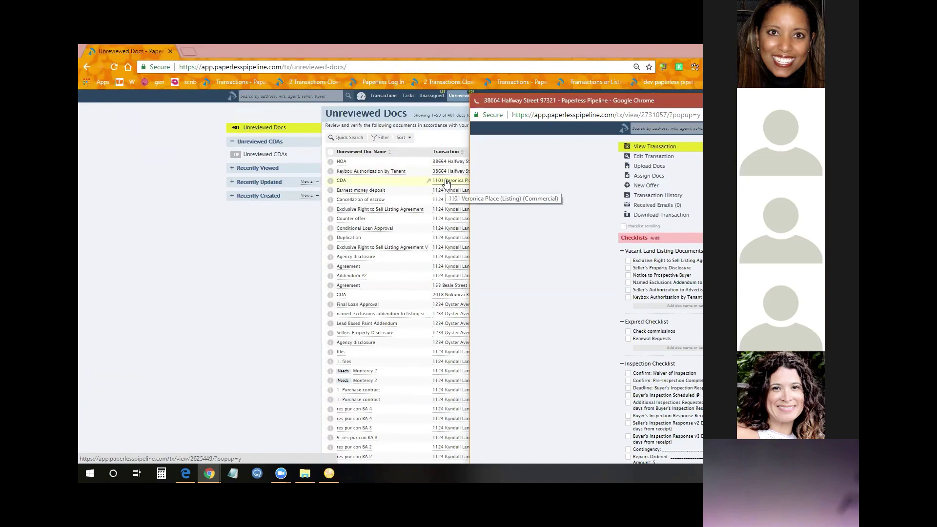
{"action": "left_click", "coordinate": [448, 182]}
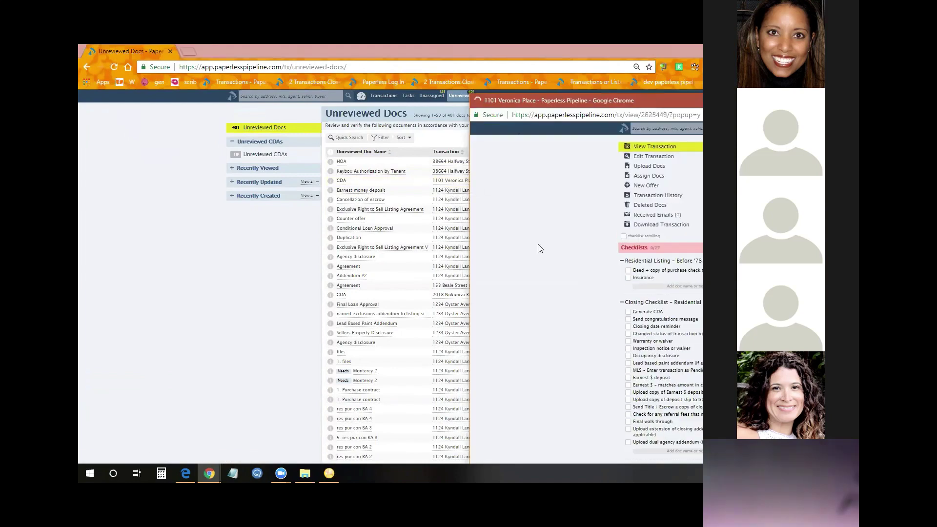
{"action": "left_click_drag", "start_coordinate": [634, 108], "coordinate": [622, 108]}
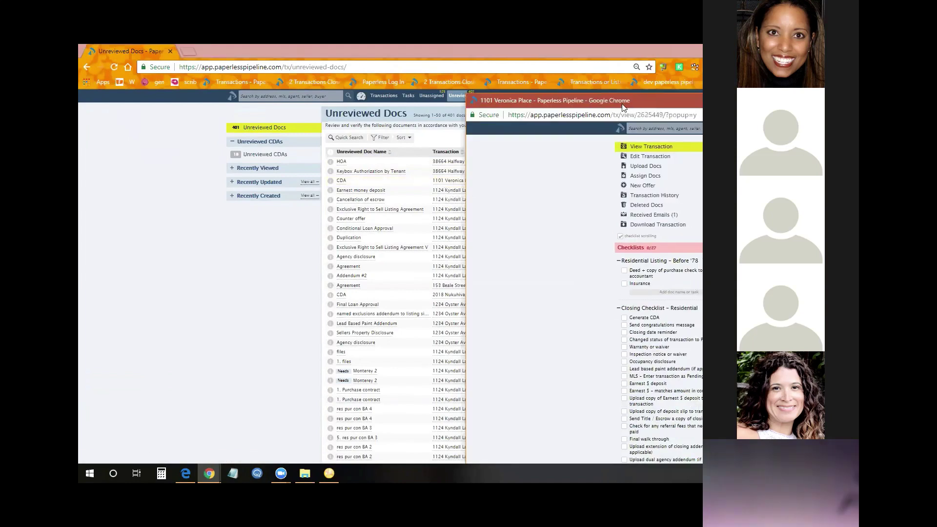
{"action": "double_click", "coordinate": [622, 104]}
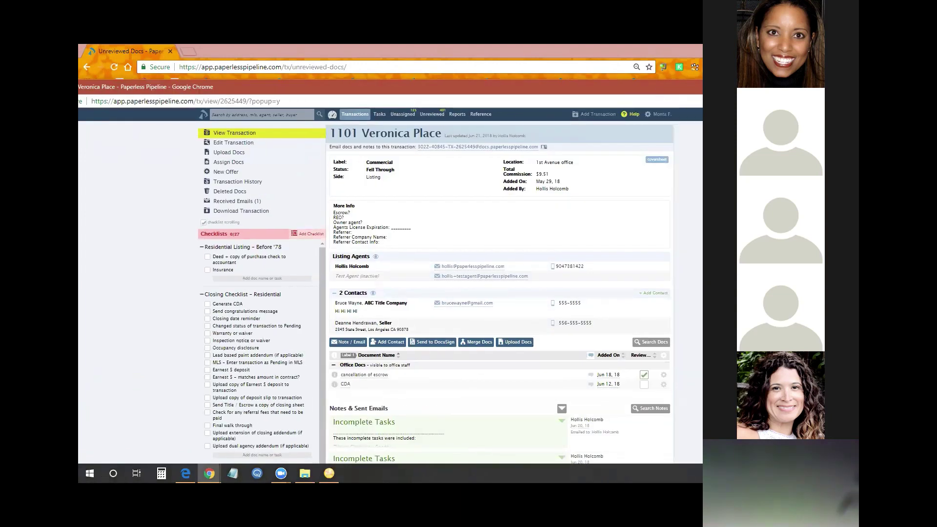
{"action": "key", "text": "ctrl+w"}
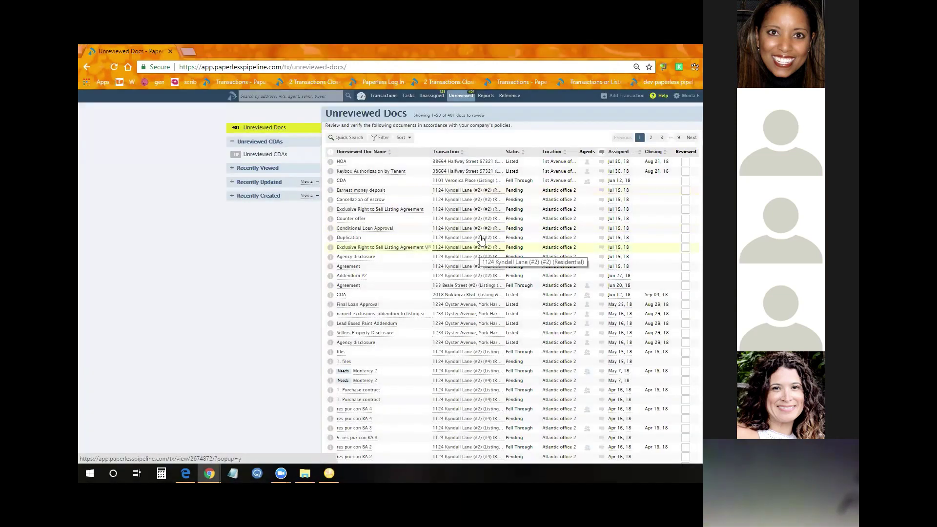
{"action": "mouse_move", "coordinate": [340, 213]}
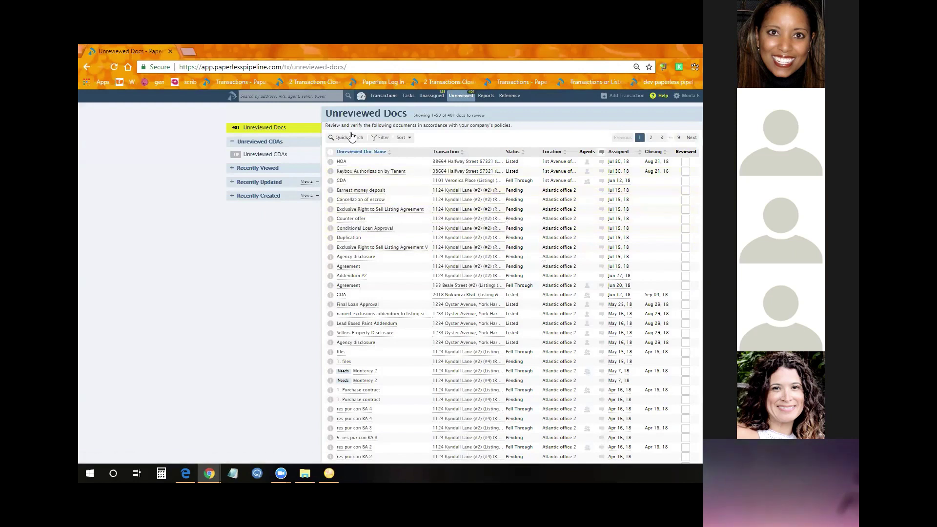
{"action": "left_click", "coordinate": [381, 97]}
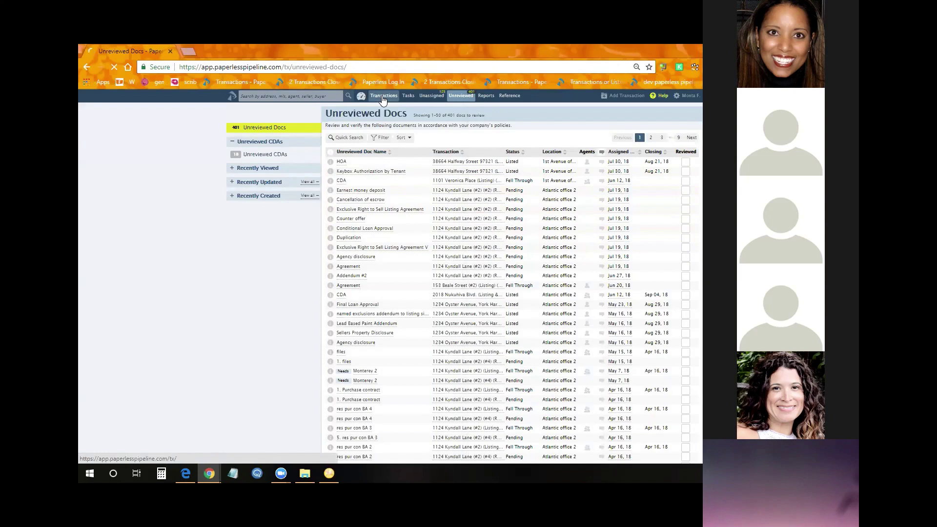
{"action": "left_click", "coordinate": [370, 153]}
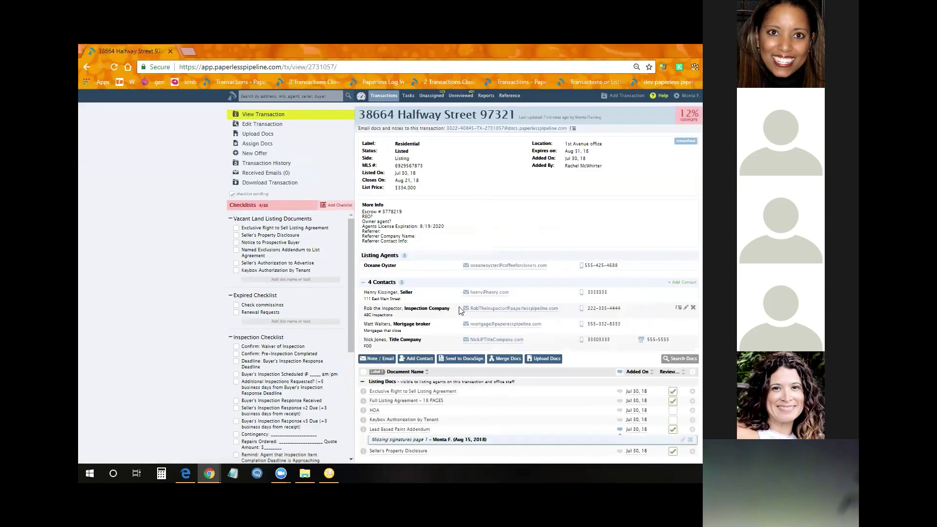
{"action": "scroll", "coordinate": [460, 311], "scroll_direction": "down", "scroll_amount": 2}
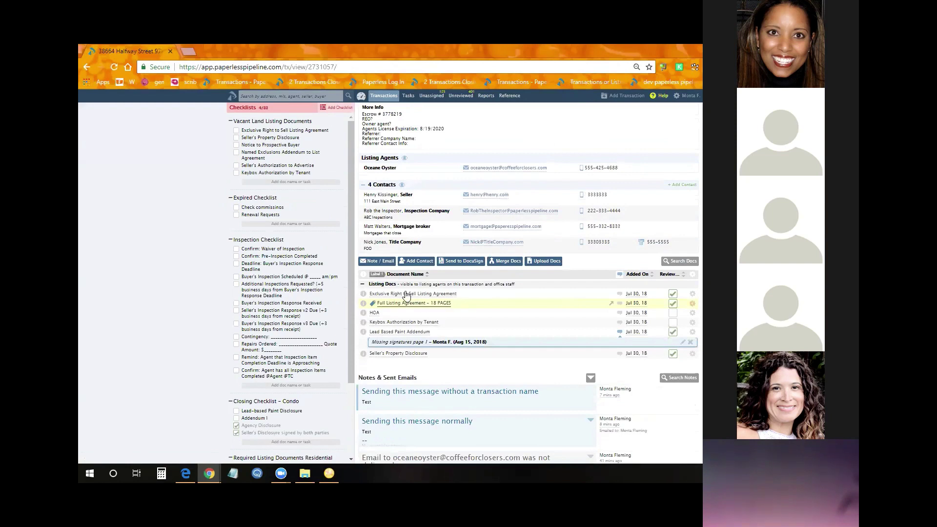
Email the inspection company, seller and mortgage broker, inserting the title company contact's card
{"action": "left_click", "coordinate": [375, 261]}
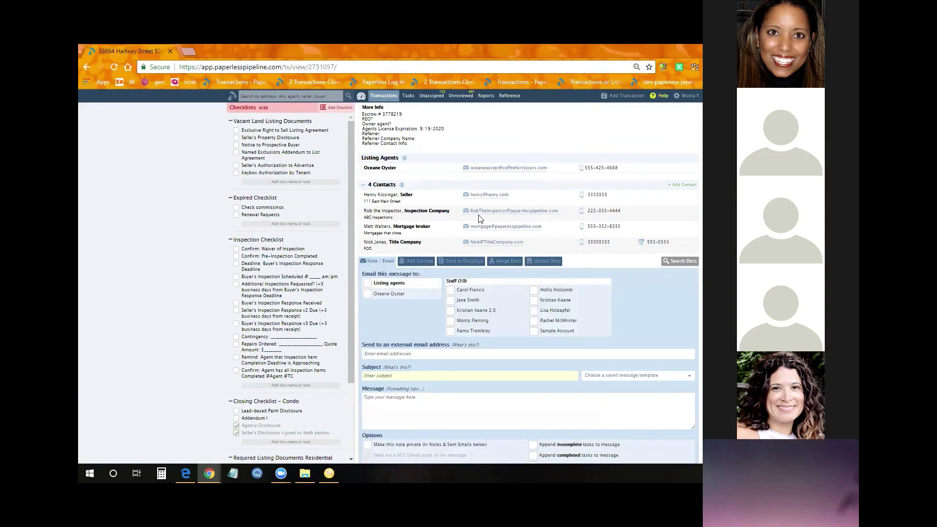
{"action": "mouse_move", "coordinate": [431, 174]}
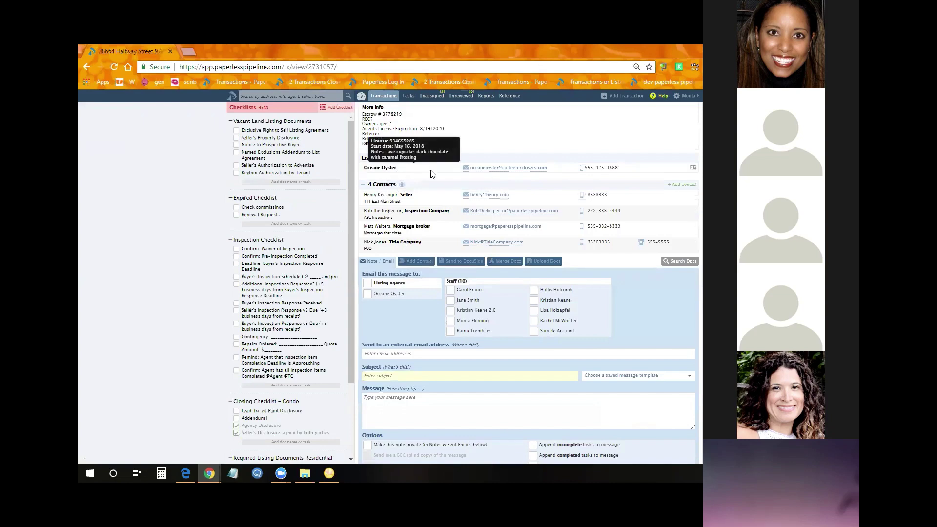
{"action": "scroll", "coordinate": [501, 296], "scroll_direction": "down", "scroll_amount": 2}
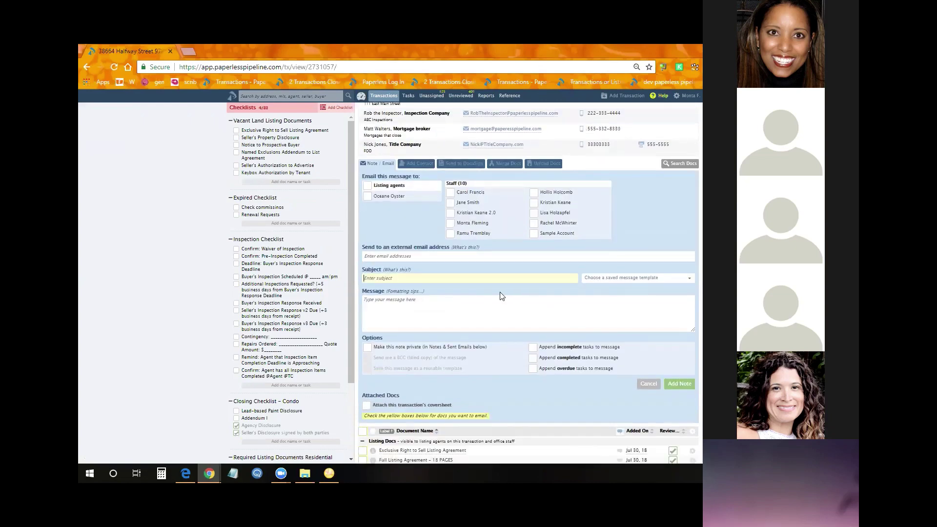
{"action": "scroll", "coordinate": [502, 296], "scroll_direction": "up", "scroll_amount": 1}
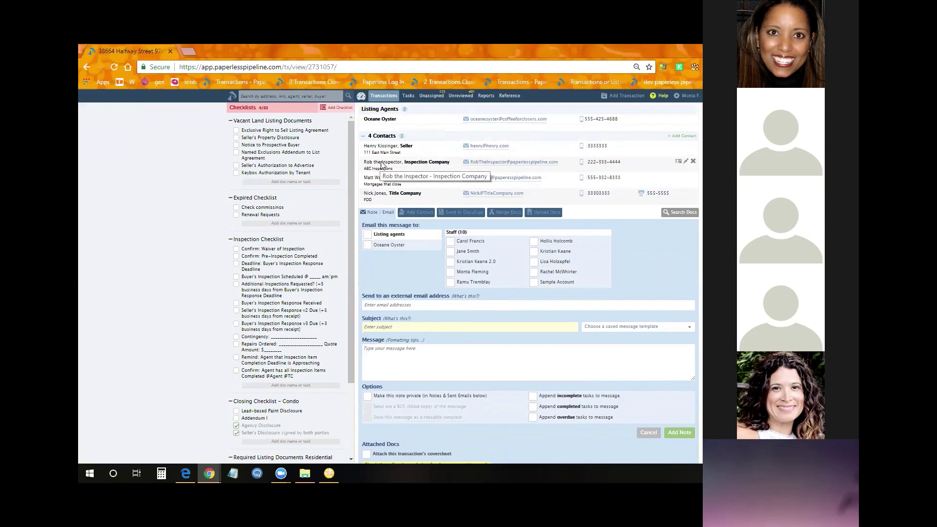
{"action": "left_click_drag", "start_coordinate": [382, 165], "coordinate": [410, 306]}
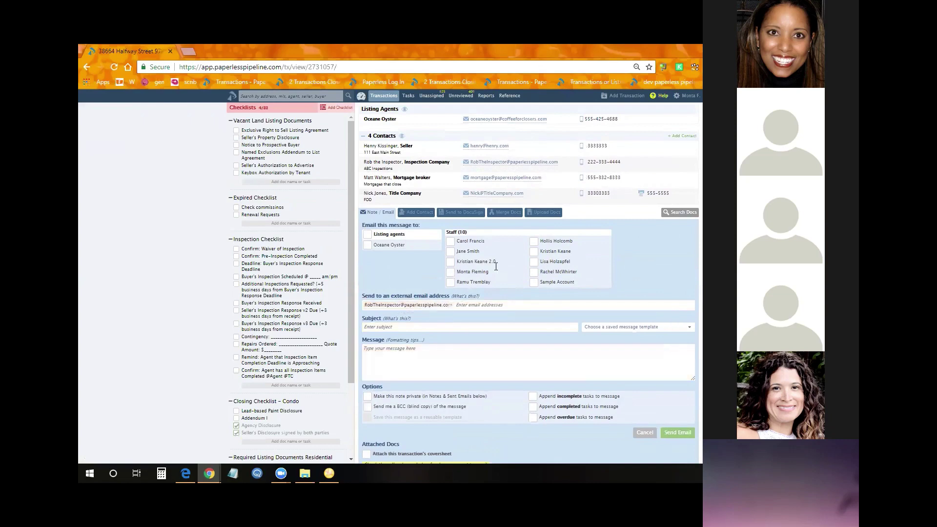
{"action": "left_click_drag", "start_coordinate": [388, 146], "coordinate": [483, 306]}
{"action": "left_click_drag", "start_coordinate": [372, 177], "coordinate": [524, 313]}
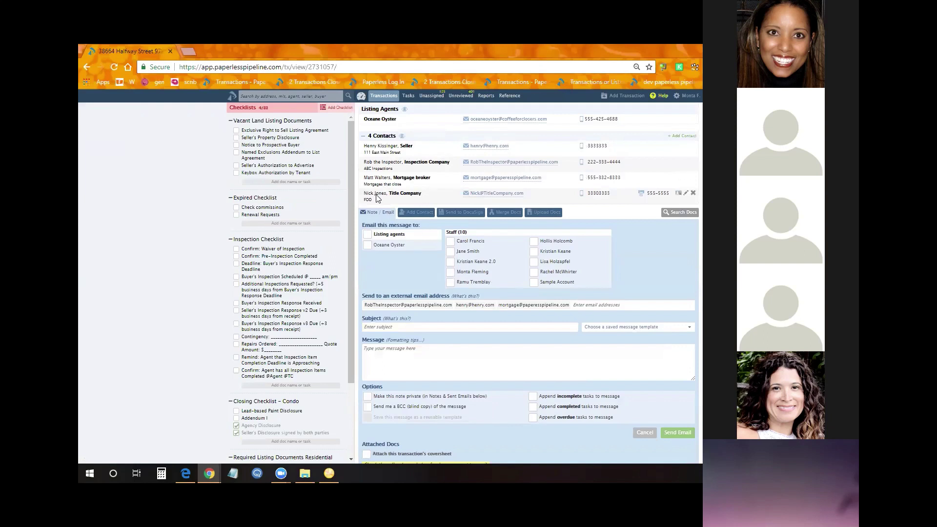
{"action": "left_click_drag", "start_coordinate": [377, 195], "coordinate": [446, 361]}
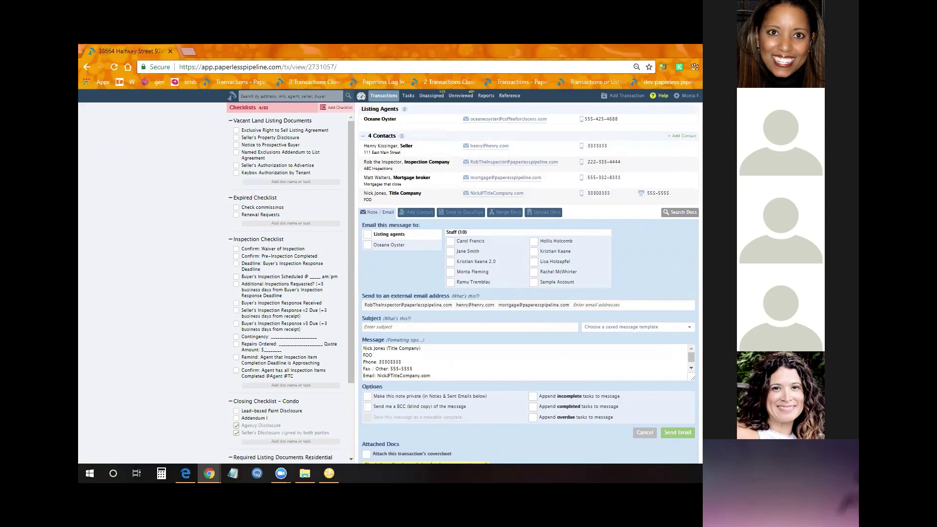
Enlarge the message box and append the inspection company contact's details below the title company's
{"action": "left_click_drag", "start_coordinate": [690, 377], "coordinate": [688, 450]}
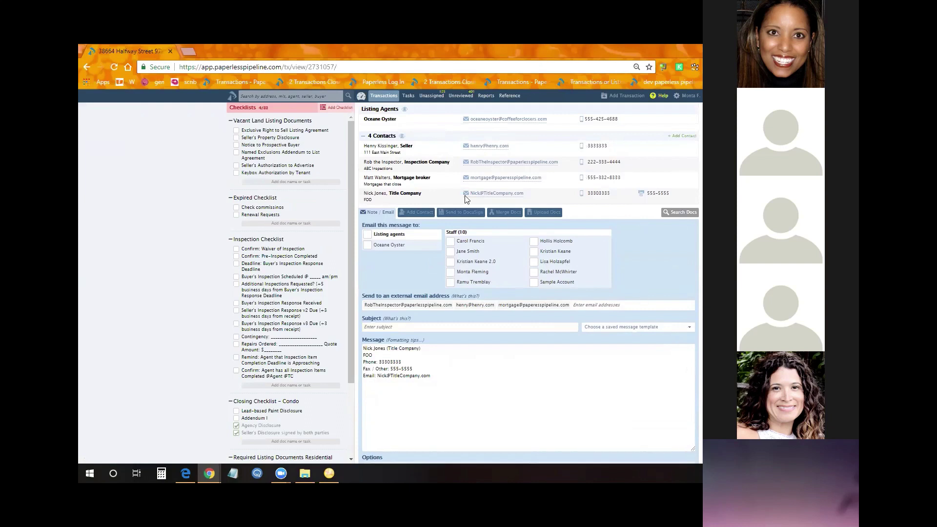
{"action": "left_click_drag", "start_coordinate": [396, 168], "coordinate": [426, 395]}
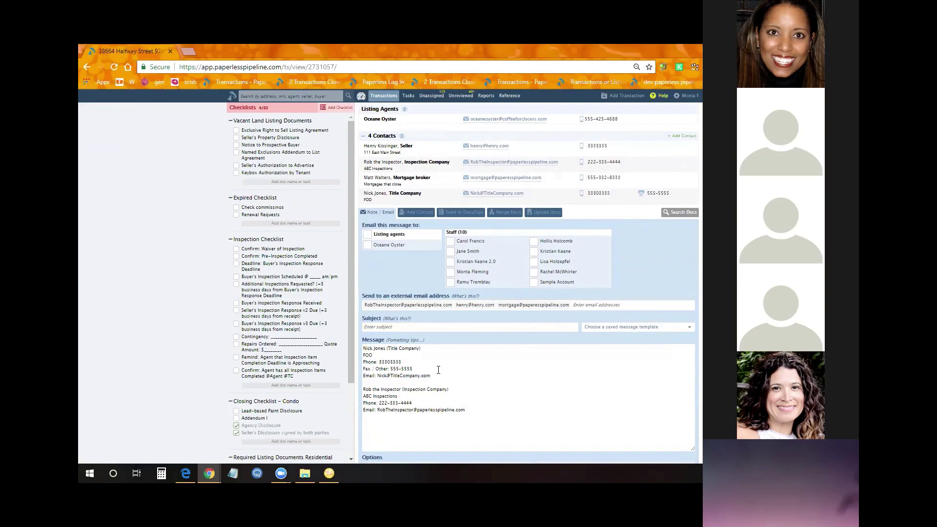
{"action": "scroll", "coordinate": [631, 399], "scroll_direction": "down", "scroll_amount": 5}
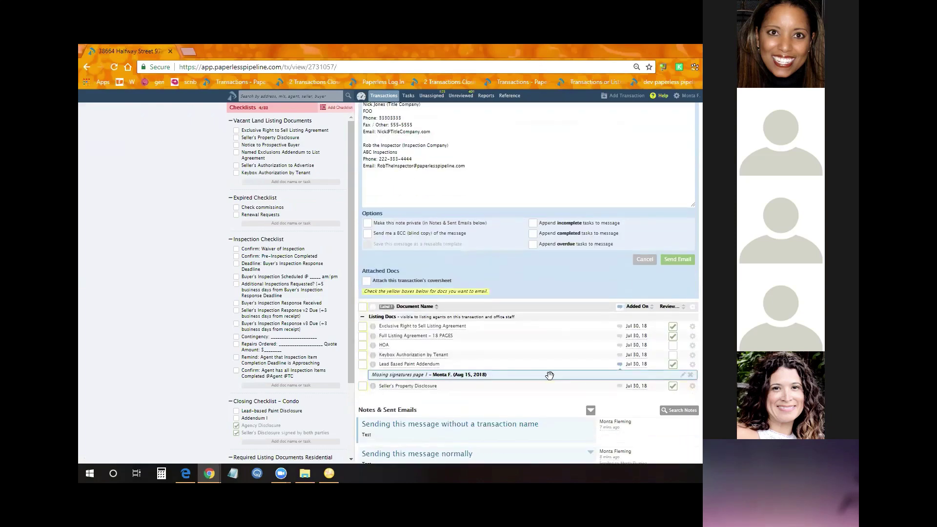
Insert the Lead Based Paint Addendum's 'Missing signatures page 1' comment into the email message
{"action": "scroll", "coordinate": [479, 380], "scroll_direction": "up", "scroll_amount": 1}
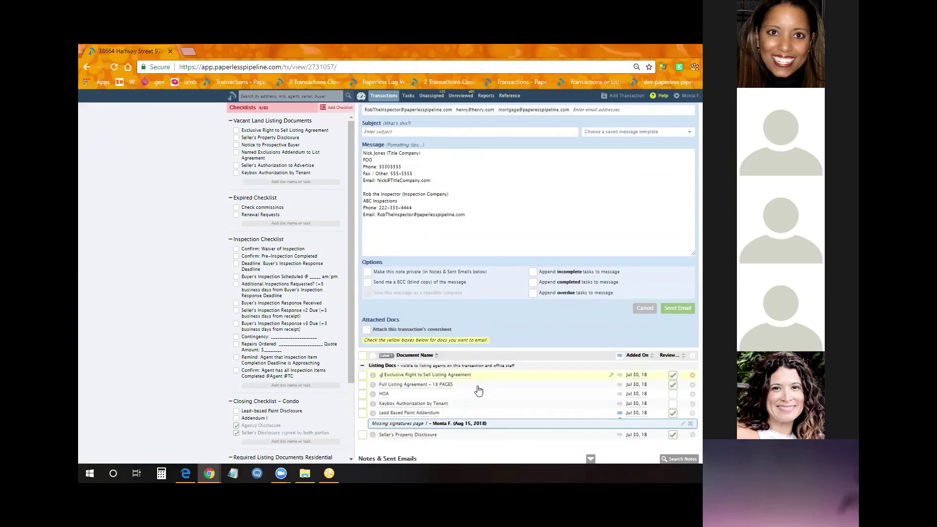
{"action": "left_click", "coordinate": [455, 423]}
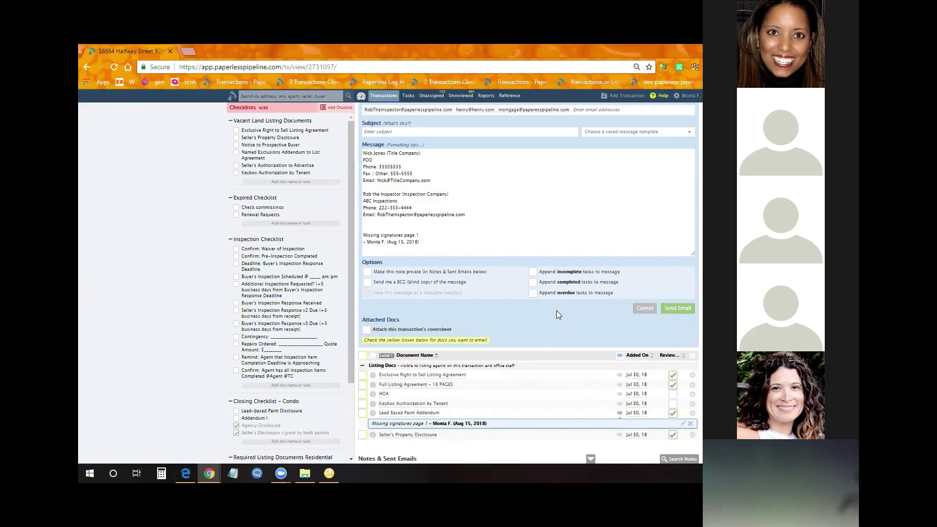
{"action": "scroll", "coordinate": [652, 331], "scroll_direction": "up", "scroll_amount": 3}
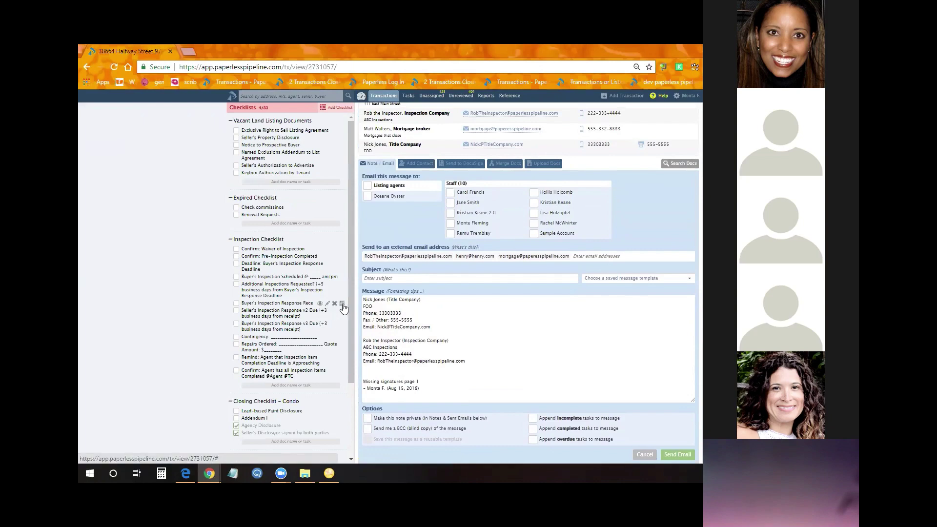
Toggle appending completed tasks to the email and make the message box taller
{"action": "scroll", "coordinate": [488, 317], "scroll_direction": "down", "scroll_amount": 2}
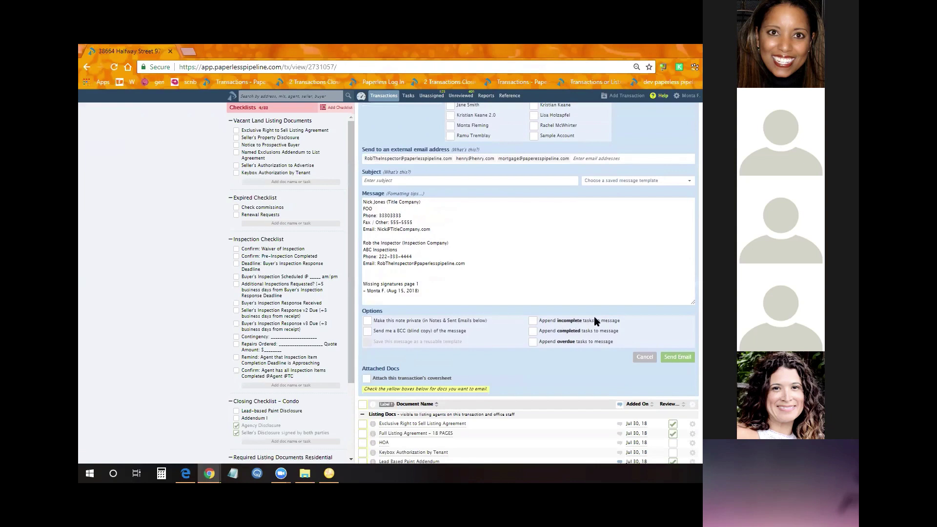
{"action": "left_click", "coordinate": [532, 331]}
{"action": "left_click_drag", "start_coordinate": [693, 305], "coordinate": [693, 366]}
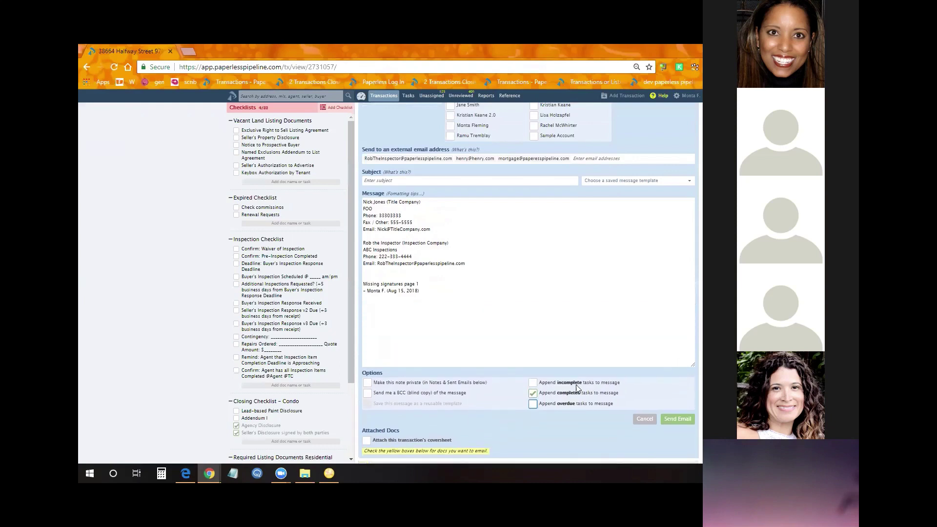
{"action": "left_click", "coordinate": [533, 394]}
{"action": "left_click_drag", "start_coordinate": [358, 301], "coordinate": [381, 297]}
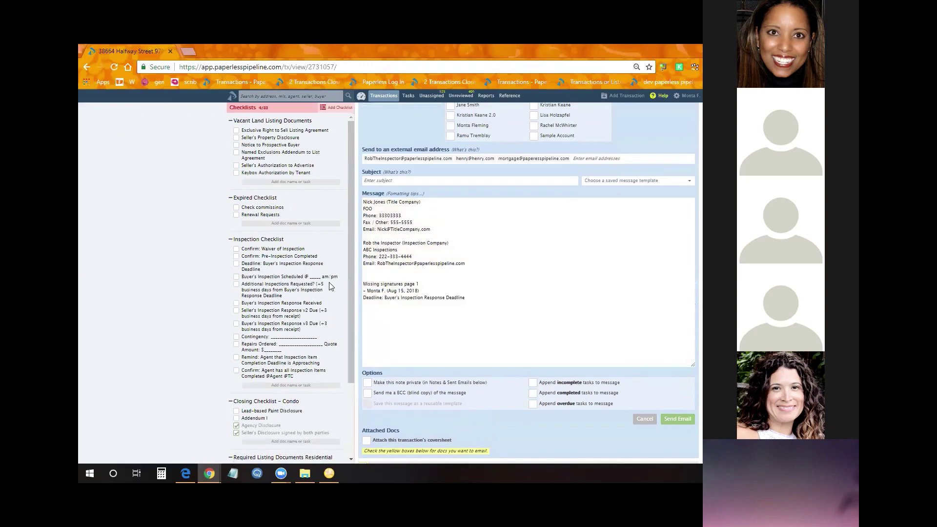
{"action": "scroll", "coordinate": [288, 306], "scroll_direction": "down", "scroll_amount": 2}
{"action": "scroll", "coordinate": [288, 306], "scroll_direction": "down", "scroll_amount": 3}
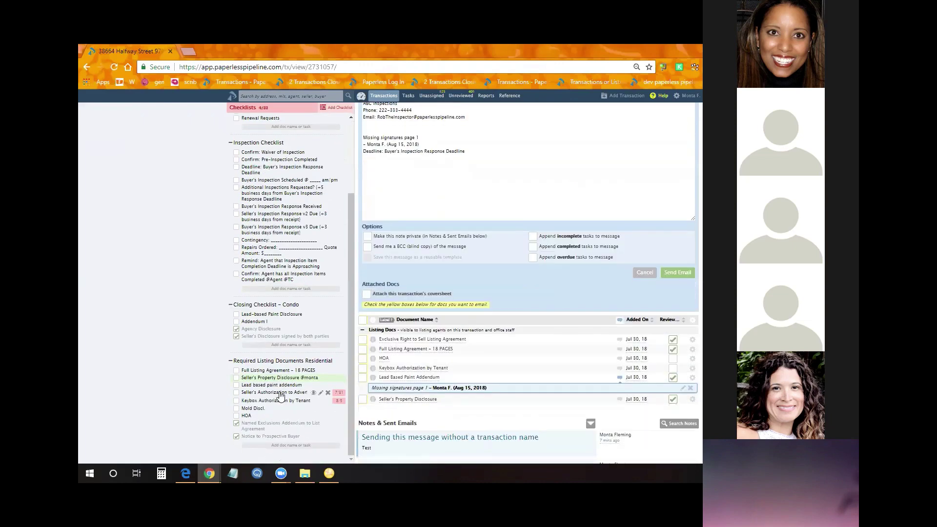
Add the Seller's Authorization to Advertise and Keybox Authorization by Tenant tasks below the comment
{"action": "left_click_drag", "start_coordinate": [288, 393], "coordinate": [422, 198]}
{"action": "left_click_drag", "start_coordinate": [287, 407], "coordinate": [489, 196]}
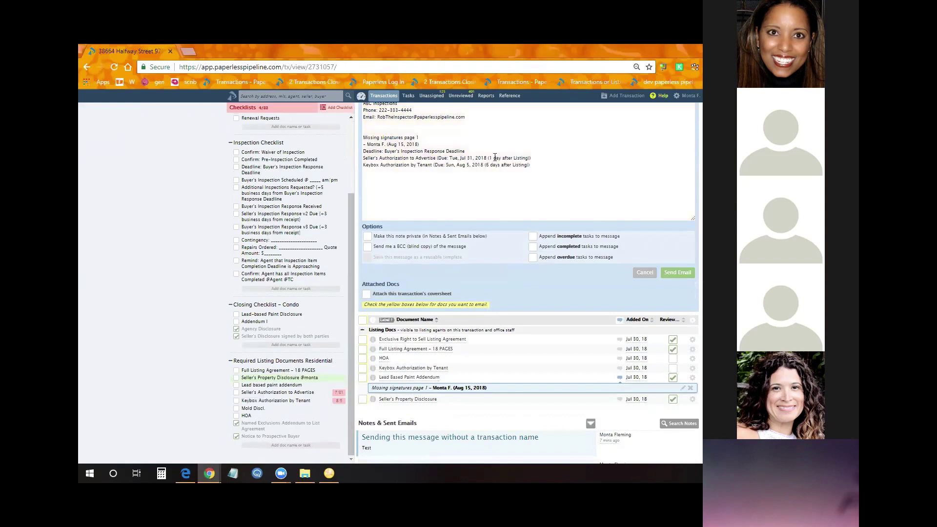
{"action": "left_click", "coordinate": [444, 146]}
{"action": "key", "text": "Return"}
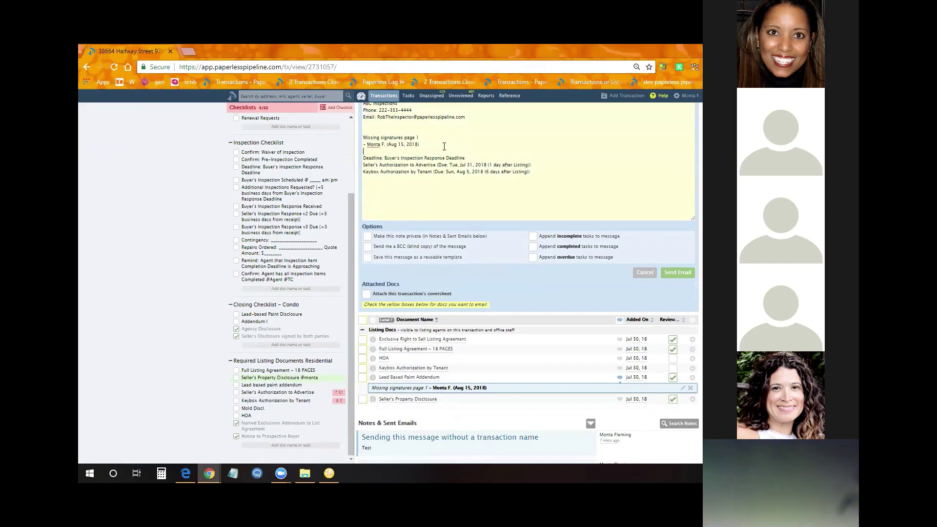
{"action": "left_click_drag", "start_coordinate": [539, 165], "coordinate": [440, 167]}
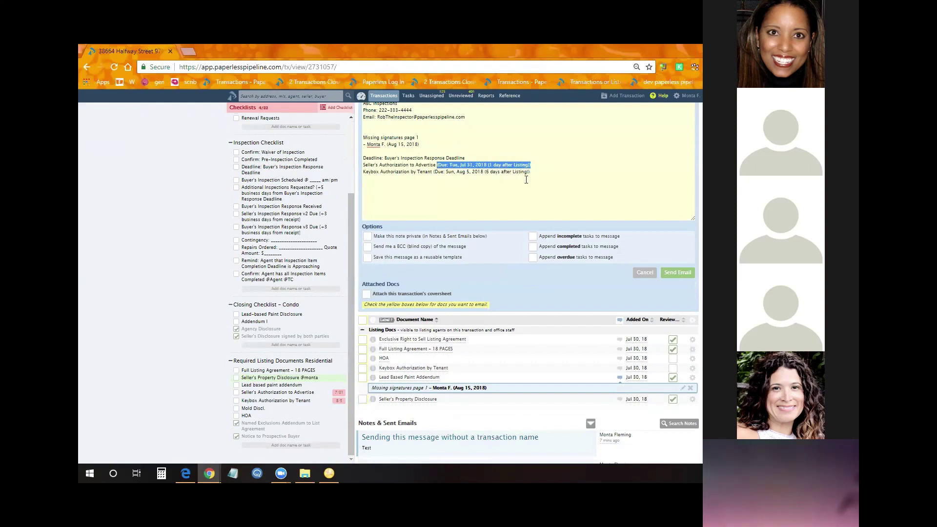
{"action": "left_click", "coordinate": [577, 184]}
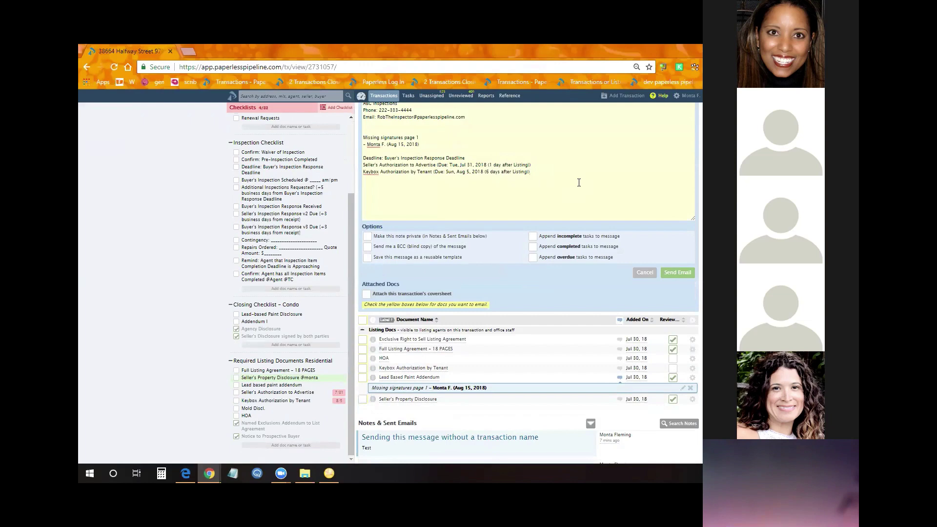
{"action": "scroll", "coordinate": [534, 190], "scroll_direction": "up", "scroll_amount": 4}
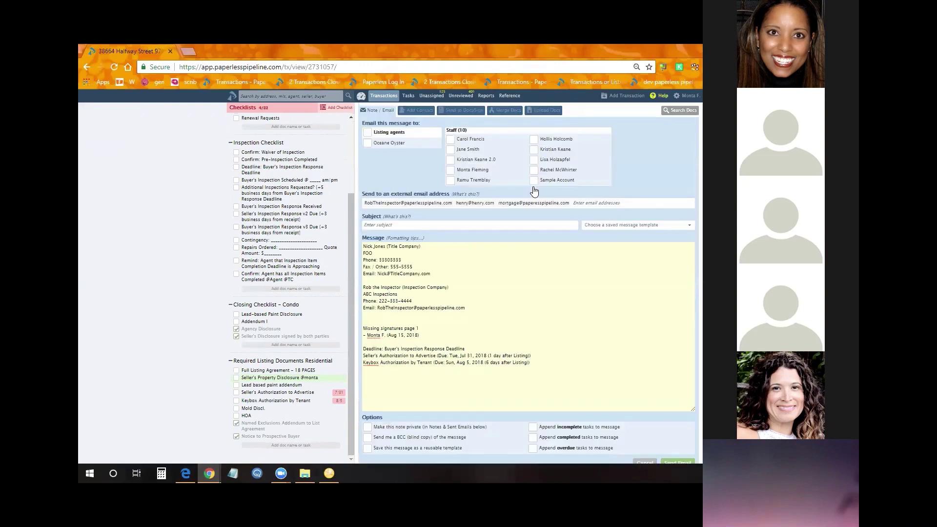
{"action": "scroll", "coordinate": [531, 194], "scroll_direction": "up", "scroll_amount": 3}
{"action": "scroll", "coordinate": [462, 334], "scroll_direction": "down", "scroll_amount": 4}
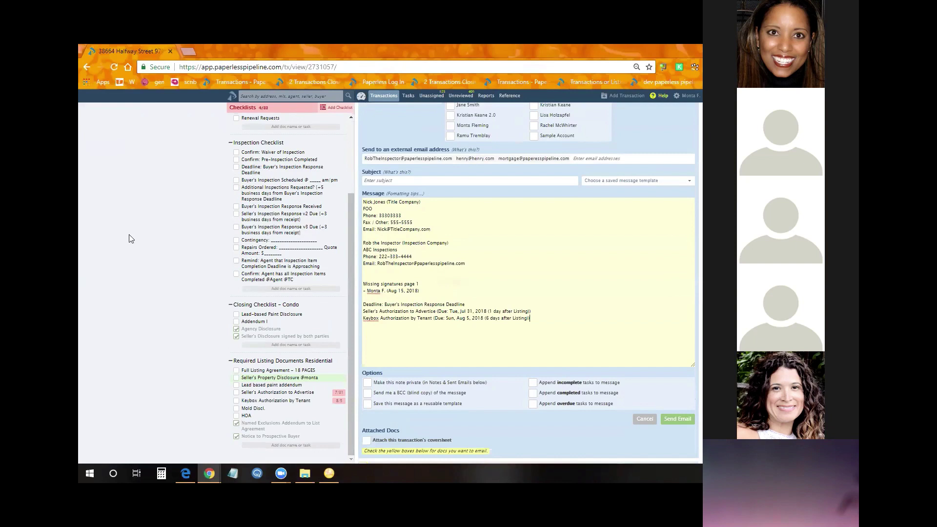
{"action": "scroll", "coordinate": [592, 327], "scroll_direction": "up", "scroll_amount": 4}
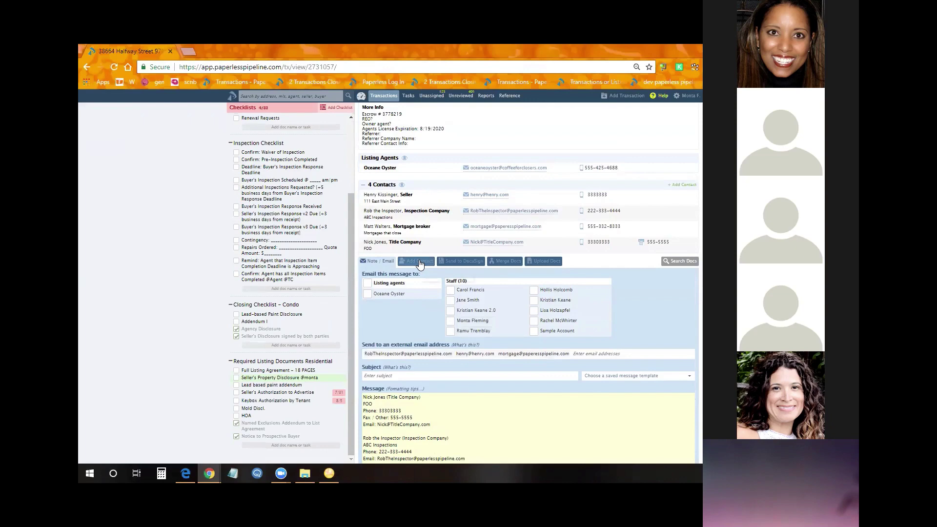
{"action": "scroll", "coordinate": [690, 334], "scroll_direction": "up", "scroll_amount": 1}
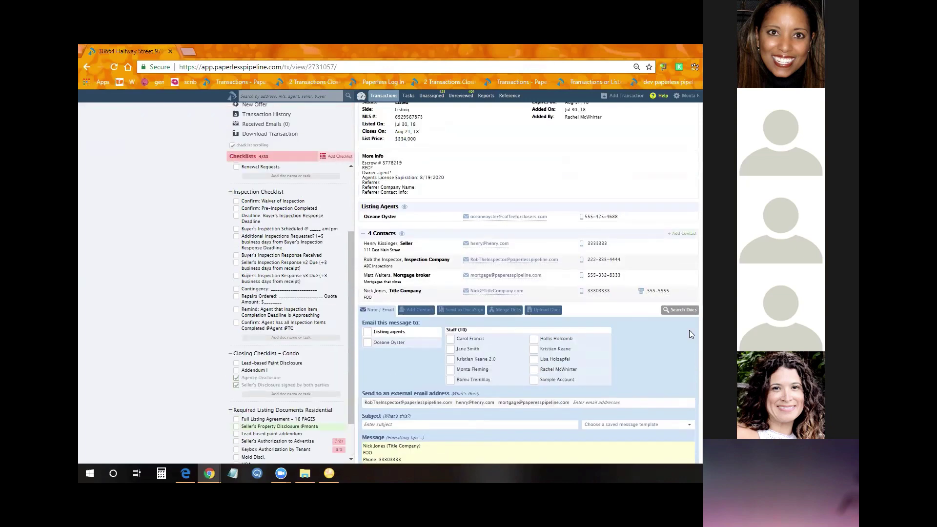
Collapse the email form and preview the Full Listing Agreement, paging to page 5 with arrow buttons
{"action": "left_click", "coordinate": [378, 312]}
{"action": "scroll", "coordinate": [587, 372], "scroll_direction": "down", "scroll_amount": 4}
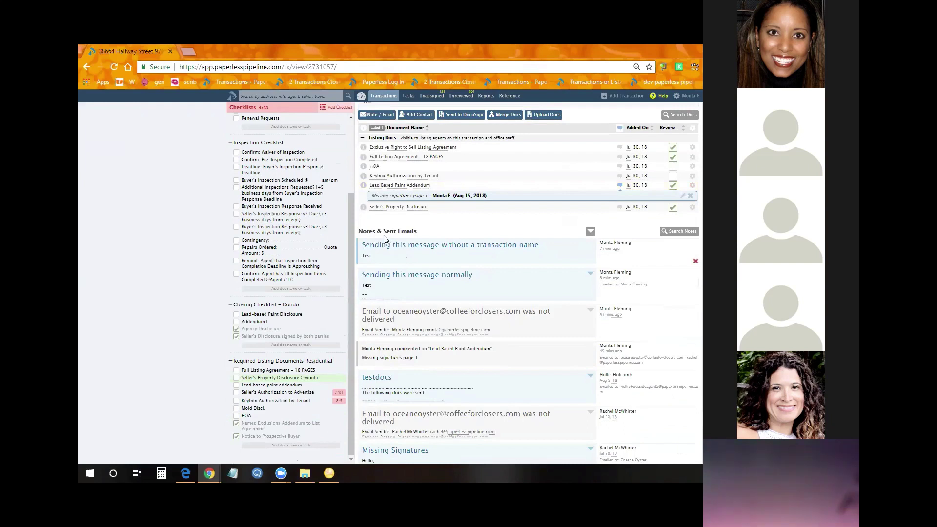
{"action": "scroll", "coordinate": [384, 233], "scroll_direction": "up", "scroll_amount": 1}
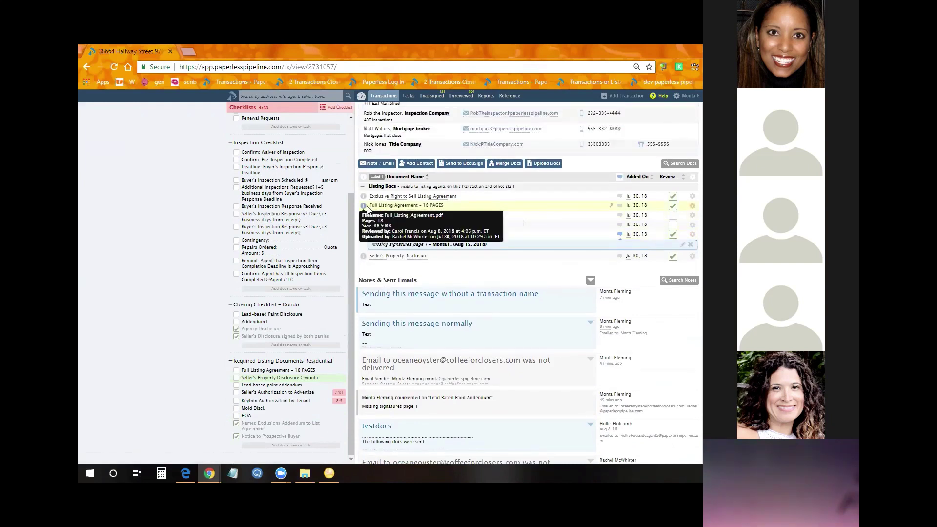
{"action": "left_click", "coordinate": [390, 206]}
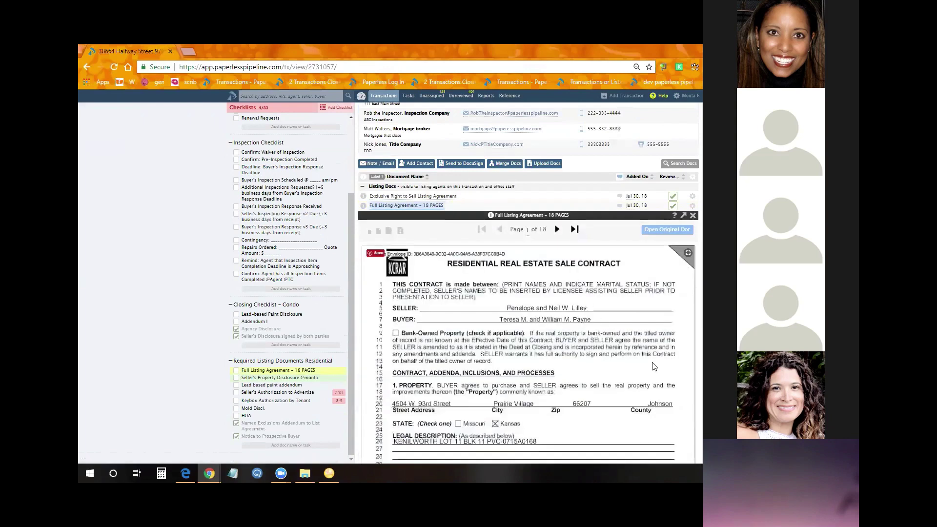
{"action": "left_click", "coordinate": [557, 229]}
{"action": "left_click", "coordinate": [556, 229]}
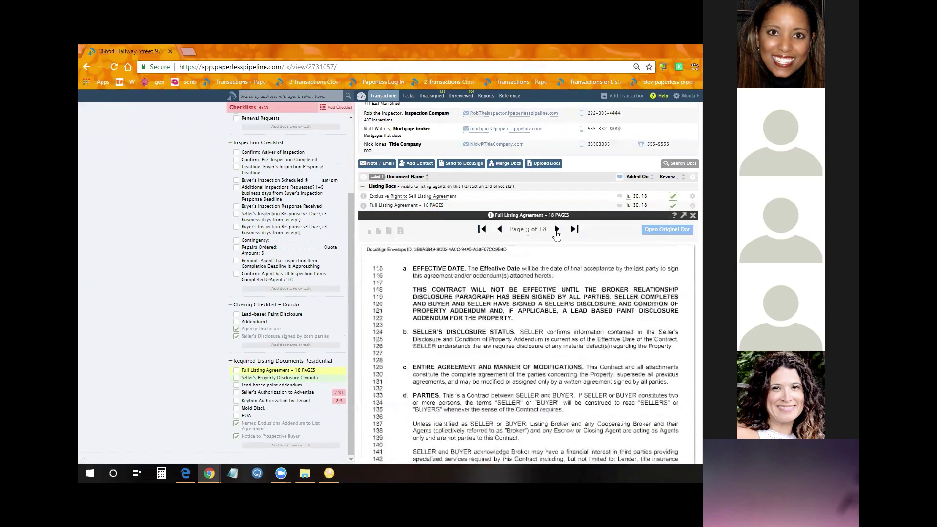
{"action": "left_click", "coordinate": [557, 229]}
{"action": "left_click", "coordinate": [557, 229]}
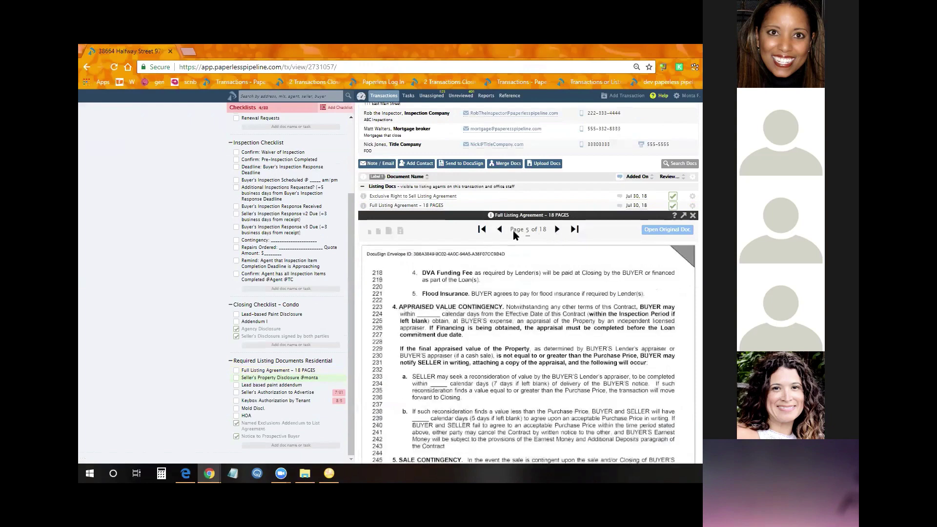
{"action": "left_click", "coordinate": [500, 230]}
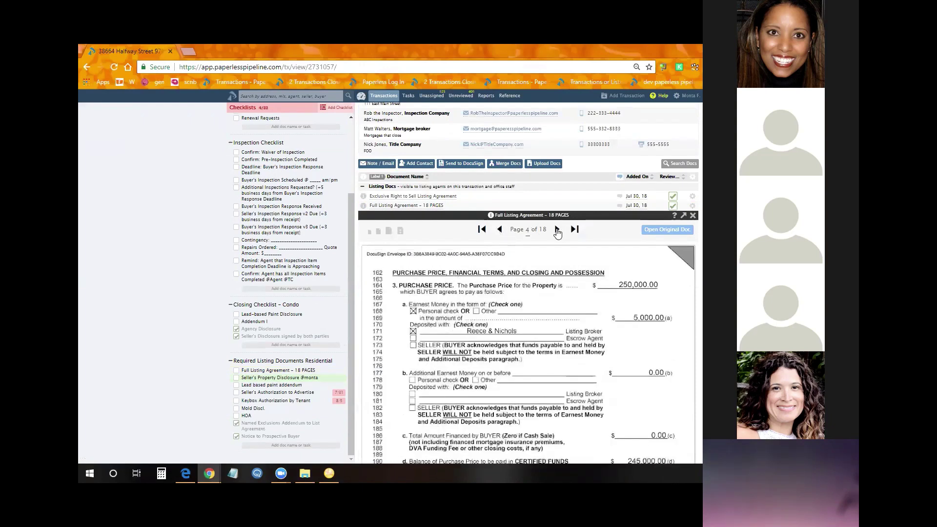
{"action": "left_click", "coordinate": [556, 231]}
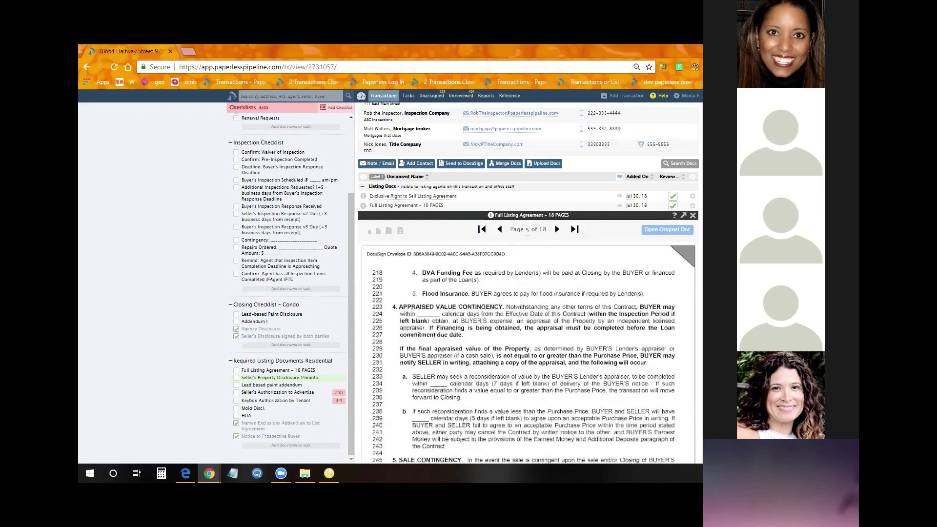
Page with the arrow keys, jump to pages 2, 3 and 13, then show Keyboard Shortcuts help
{"action": "key", "text": "Right"}
{"action": "key", "text": "Right"}
{"action": "key", "text": "Right"}
{"action": "key", "text": "Right"}
{"action": "key", "text": "Right"}
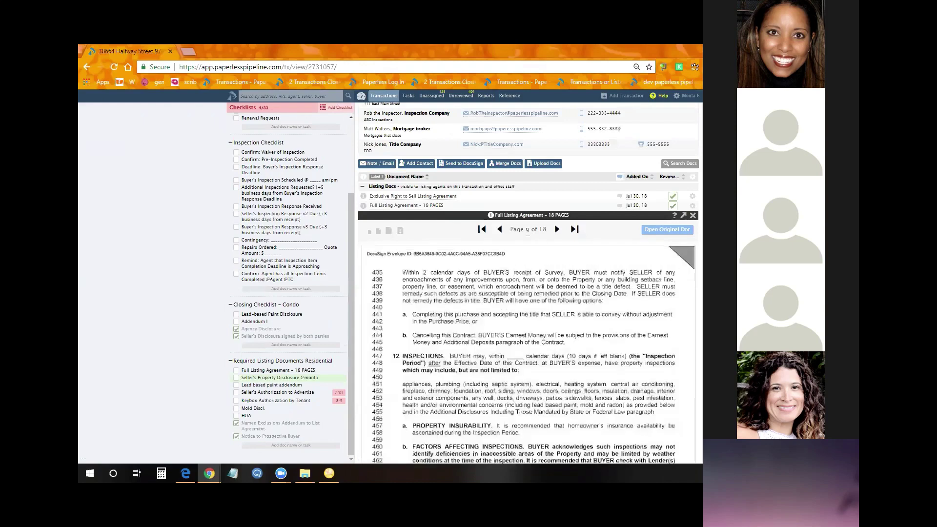
{"action": "key", "text": "Left"}
{"action": "key", "text": "Left"}
{"action": "key", "text": "Left"}
{"action": "key", "text": "Left"}
{"action": "key", "text": "Left"}
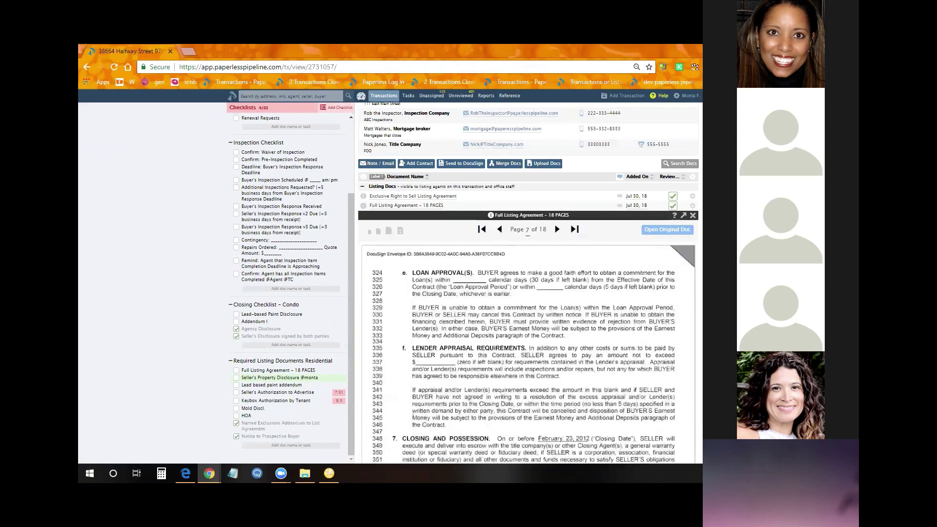
{"action": "key", "text": "Right"}
{"action": "key", "text": "Right"}
{"action": "key", "text": "Right"}
{"action": "key", "text": "Right"}
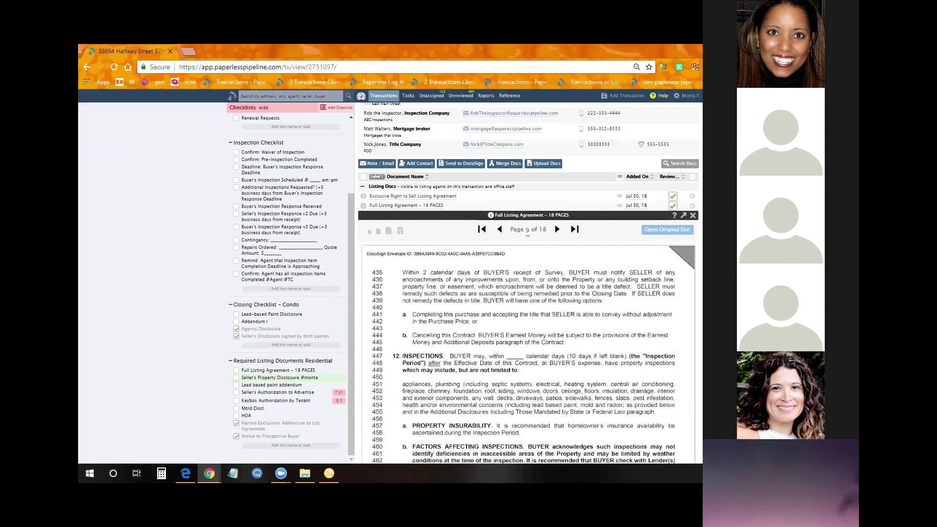
{"action": "type", "text": "2"}
{"action": "key", "text": "Return"}
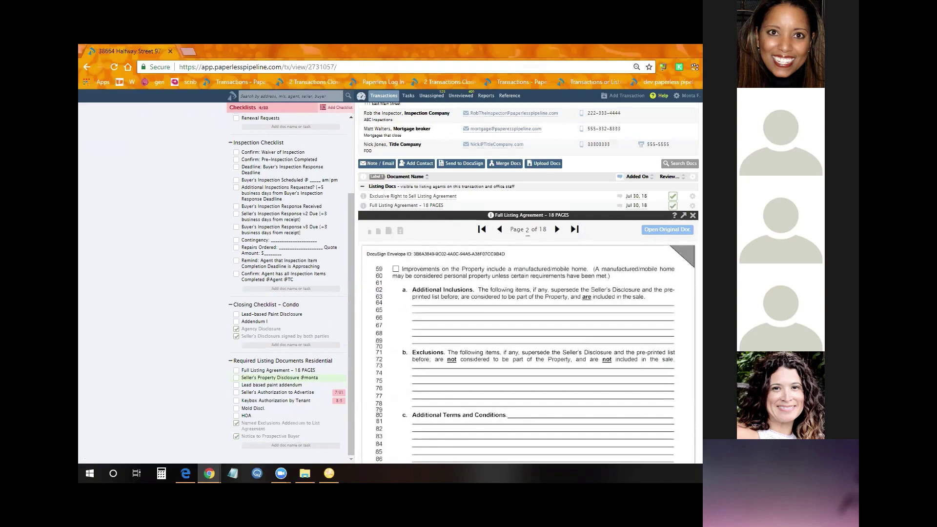
{"action": "type", "text": "3"}
{"action": "key", "text": "Return"}
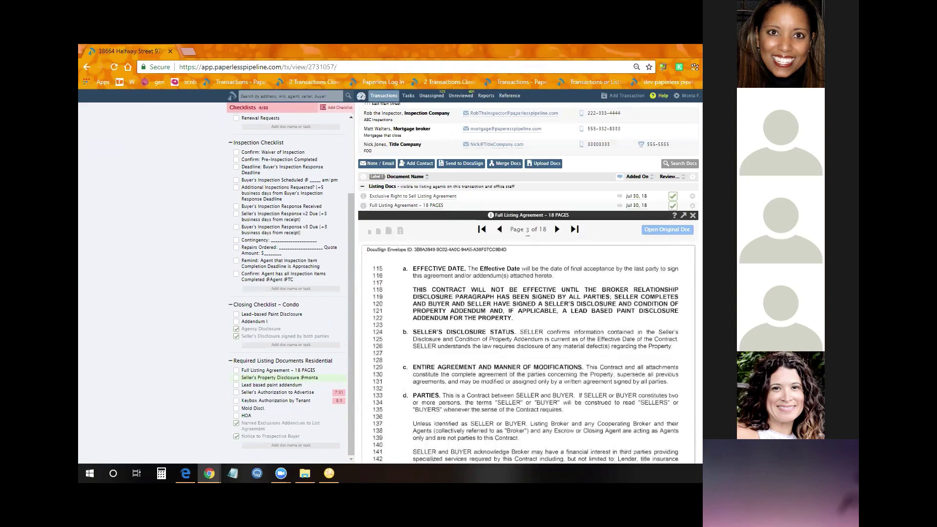
{"action": "type", "text": "1"}
{"action": "key", "text": "Return"}
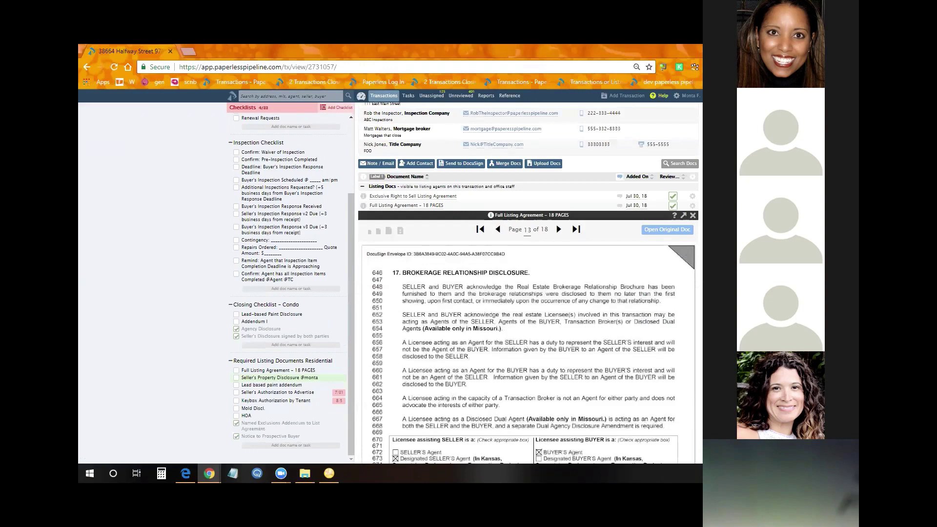
{"action": "key", "text": "shift+slash"}
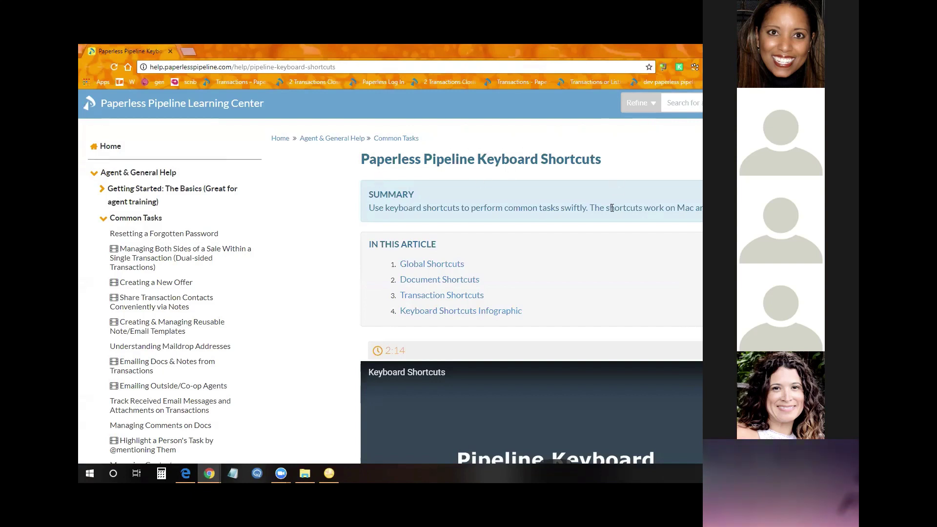
{"action": "scroll", "coordinate": [609, 212], "scroll_direction": "down", "scroll_amount": 15}
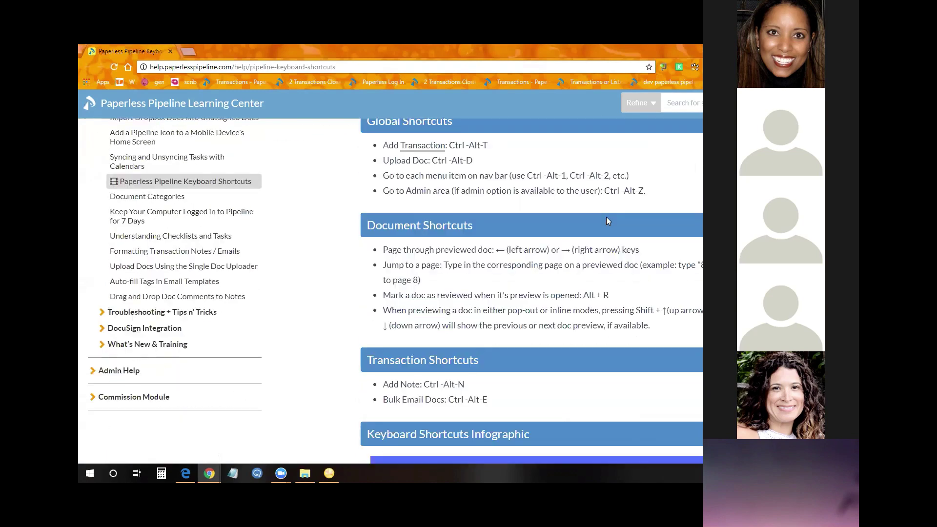
{"action": "scroll", "coordinate": [605, 222], "scroll_direction": "up", "scroll_amount": 3}
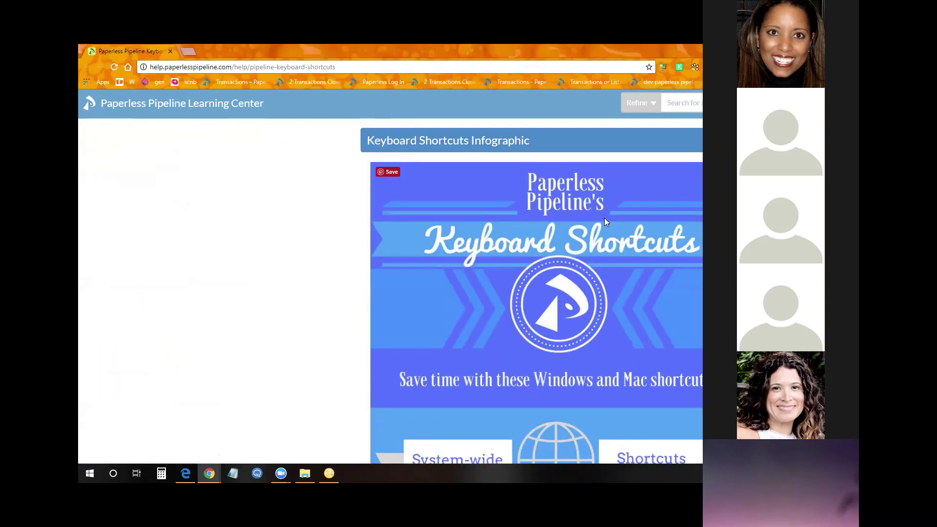
{"action": "scroll", "coordinate": [604, 222], "scroll_direction": "down", "scroll_amount": 6}
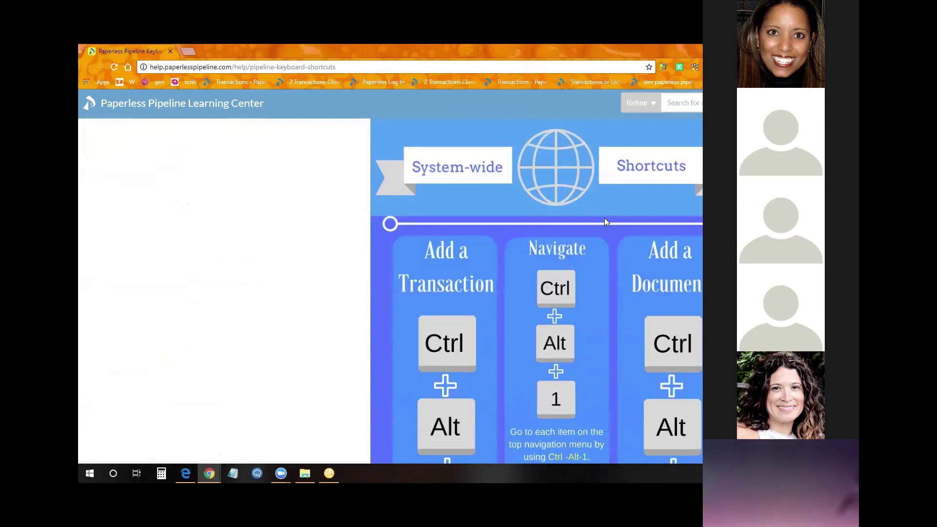
{"action": "scroll", "coordinate": [603, 219], "scroll_direction": "down", "scroll_amount": 7}
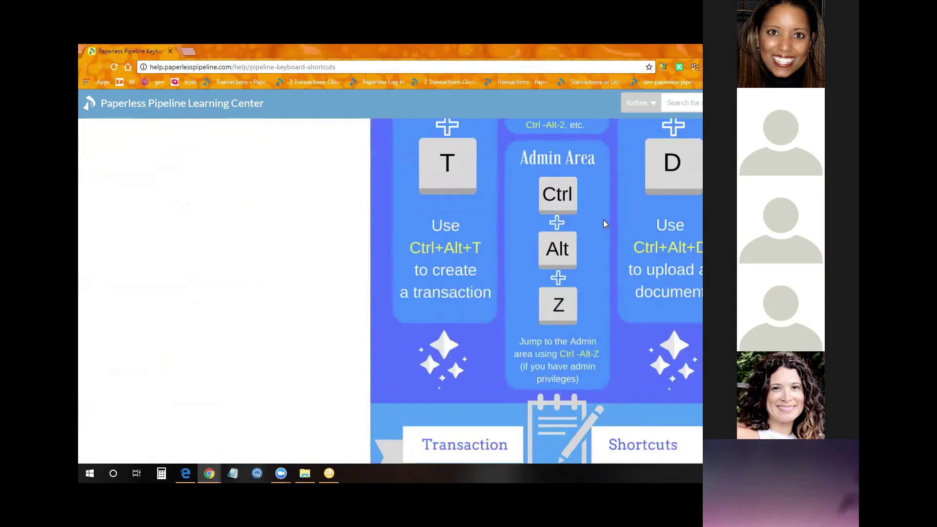
{"action": "scroll", "coordinate": [603, 220], "scroll_direction": "down", "scroll_amount": 11}
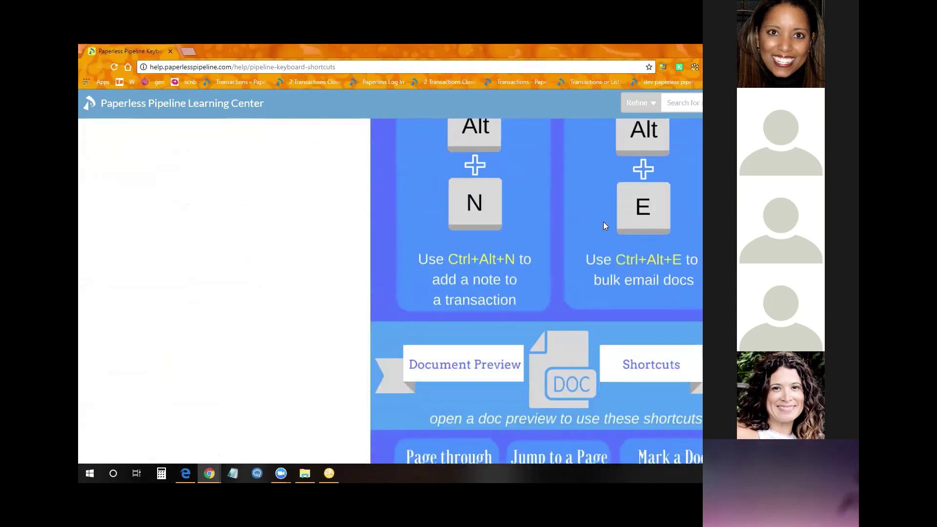
{"action": "scroll", "coordinate": [603, 222], "scroll_direction": "down", "scroll_amount": 8}
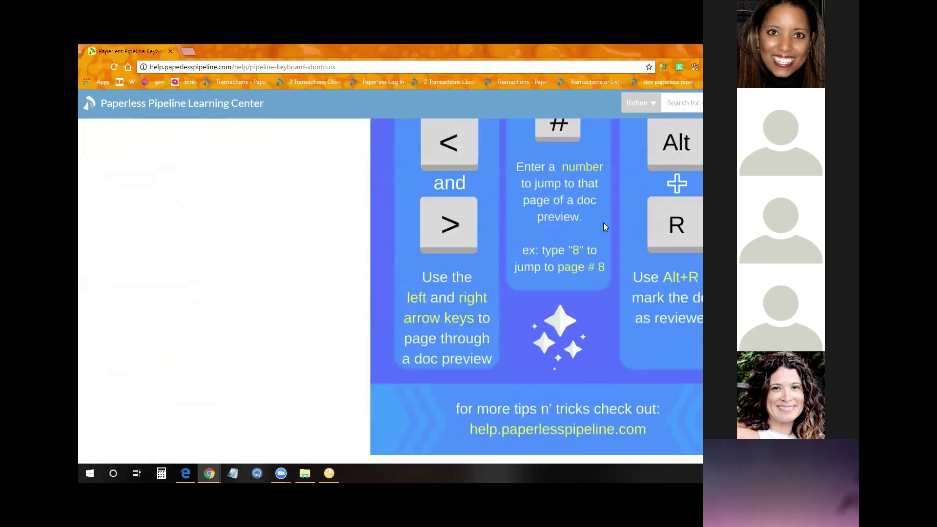
{"action": "scroll", "coordinate": [603, 222], "scroll_direction": "up", "scroll_amount": 5}
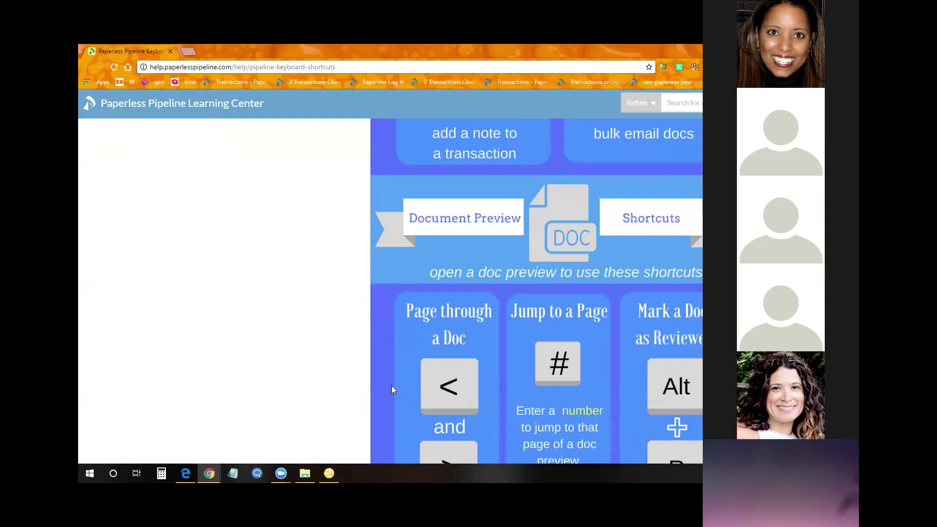
{"action": "scroll", "coordinate": [391, 385], "scroll_direction": "up", "scroll_amount": 5}
{"action": "scroll", "coordinate": [390, 378], "scroll_direction": "up", "scroll_amount": 10}
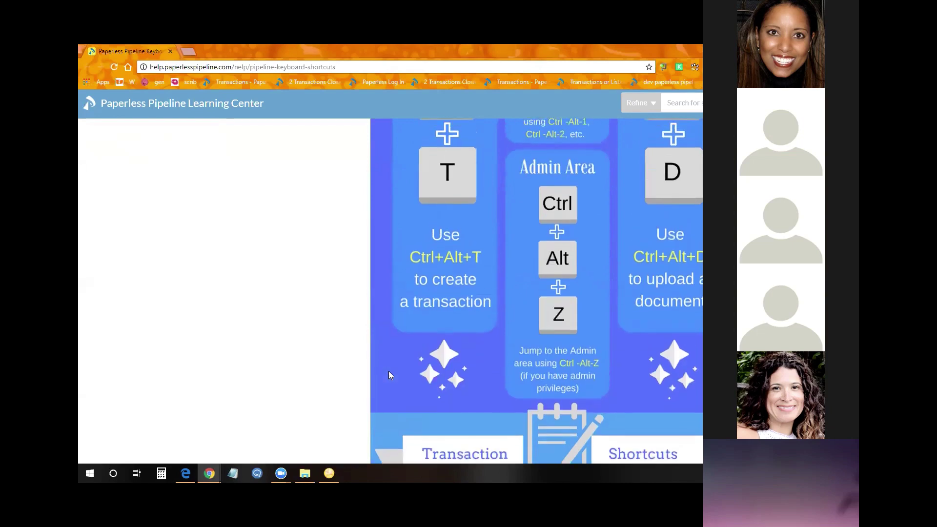
{"action": "scroll", "coordinate": [389, 373], "scroll_direction": "up", "scroll_amount": 10}
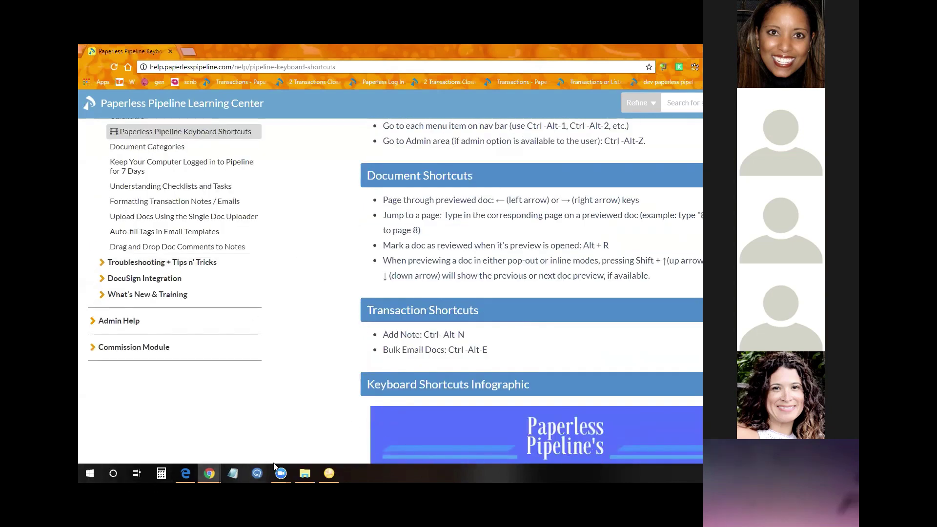
Return to the transaction tab, close the Full Listing Agreement preview, and go to Transactions
{"action": "left_click", "coordinate": [138, 474]}
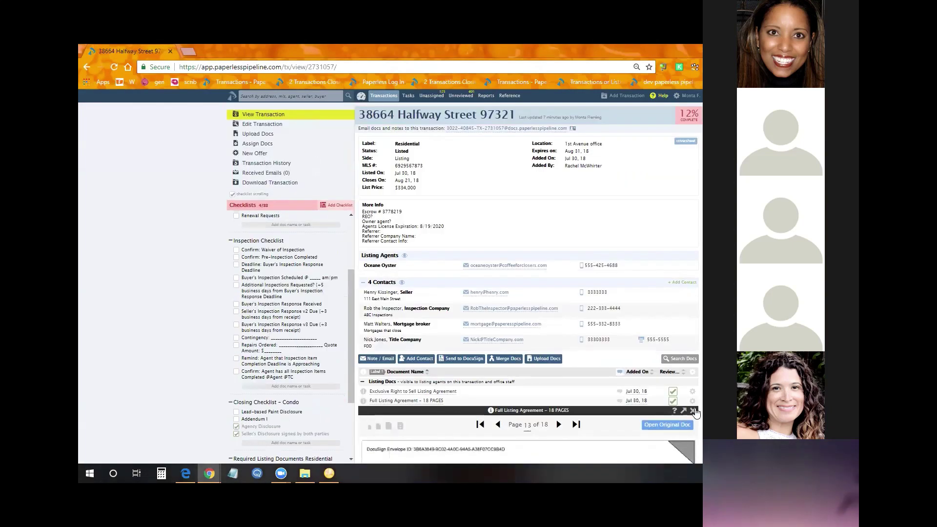
{"action": "left_click", "coordinate": [692, 410]}
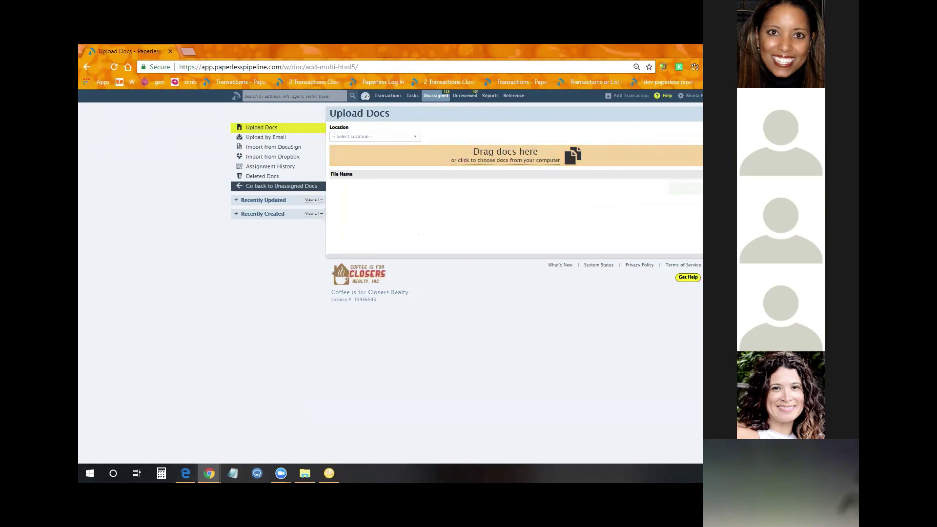
{"action": "left_click", "coordinate": [388, 97]}
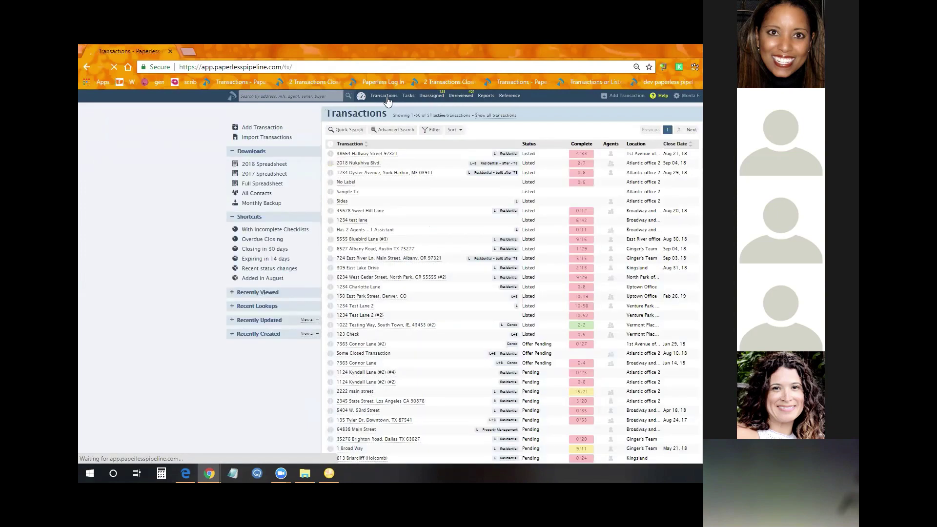
{"action": "left_click", "coordinate": [360, 156]}
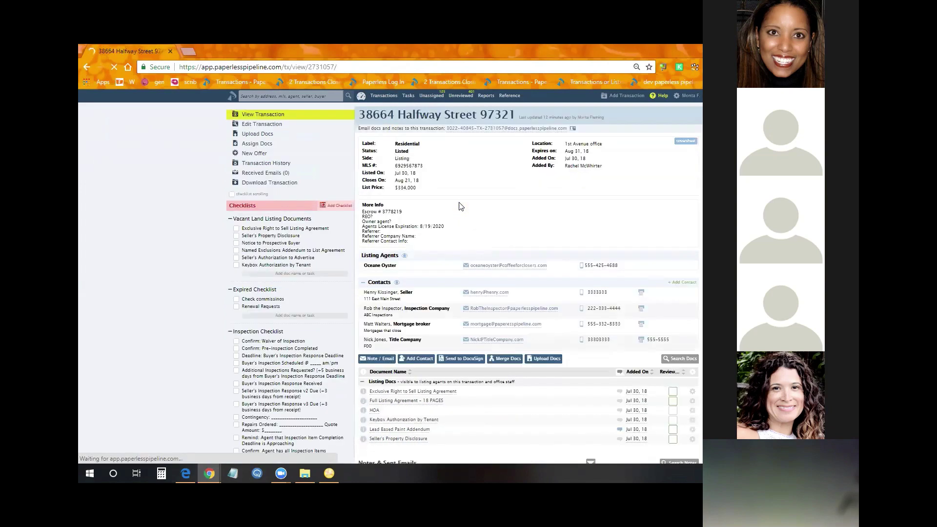
{"action": "scroll", "coordinate": [456, 332], "scroll_direction": "down", "scroll_amount": 3}
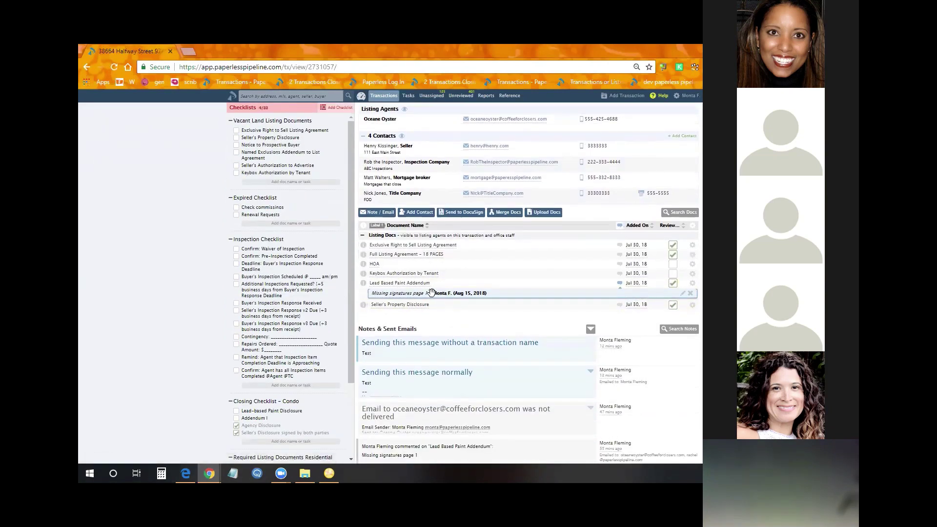
{"action": "scroll", "coordinate": [431, 292], "scroll_direction": "up", "scroll_amount": 3}
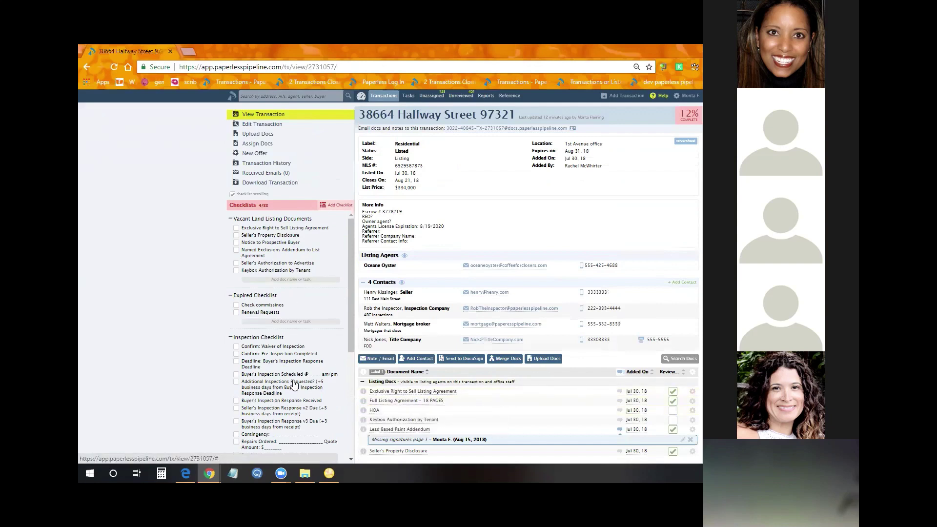
{"action": "left_click", "coordinate": [381, 411]}
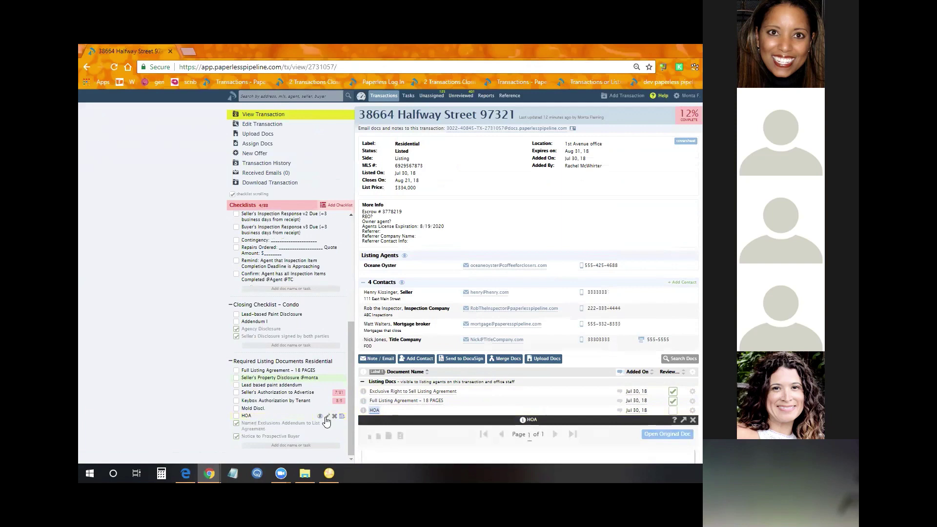
Rename the HOA checklist item to 'Review HOA'
{"action": "mouse_move", "coordinate": [342, 419]}
{"action": "left_click", "coordinate": [327, 415]}
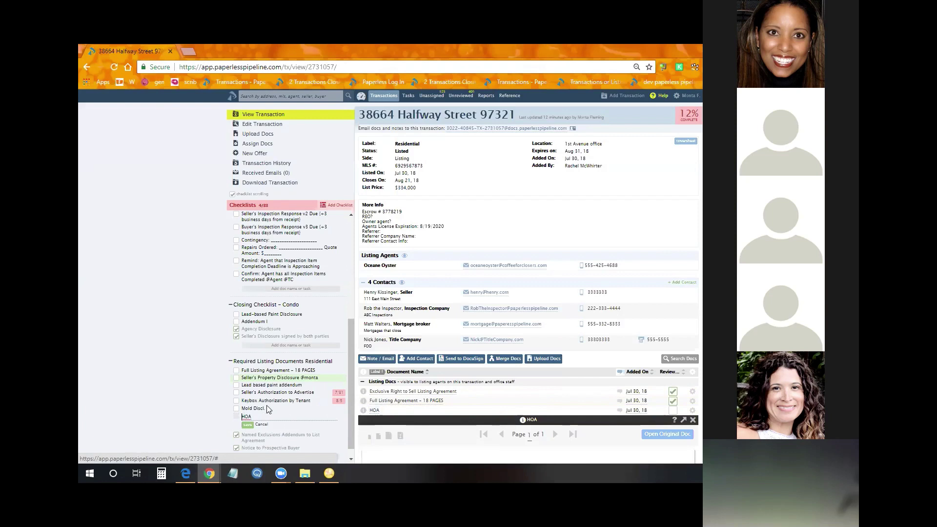
{"action": "type", "text": "r"}
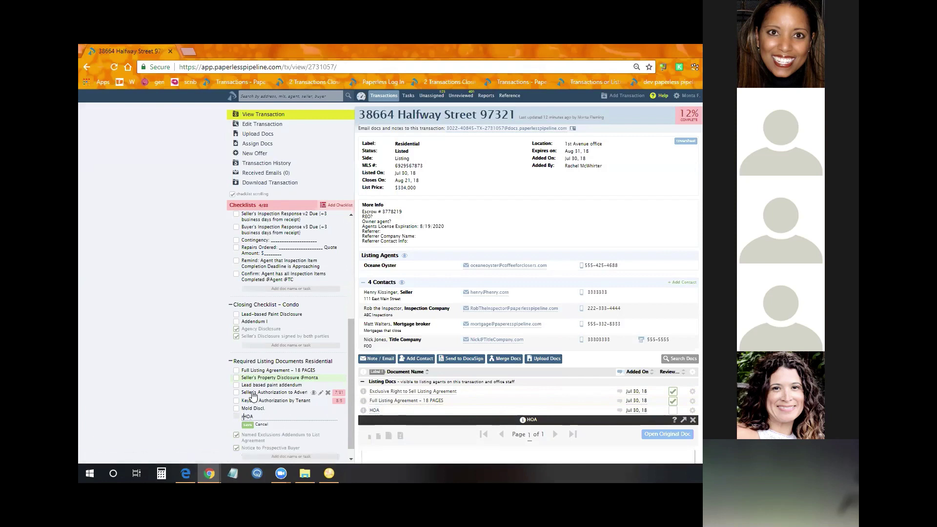
{"action": "key", "text": "BackSpace"}
{"action": "type", "text": "rEVI----"}
{"action": "key", "text": "BackSpace"}
{"action": "key", "text": "BackSpace"}
{"action": "key", "text": "BackSpace"}
{"action": "key", "text": "BackSpace"}
{"action": "key", "text": "BackSpace"}
{"action": "key", "text": "BackSpace"}
{"action": "key", "text": "BackSpace"}
{"action": "key", "text": "BackSpace"}
{"action": "type", "text": "Review"}
{"action": "key", "text": "Return"}
Preview the HOA document to confirm it still matches the Review HOA task
{"action": "scroll", "coordinate": [323, 357], "scroll_direction": "up", "scroll_amount": 4}
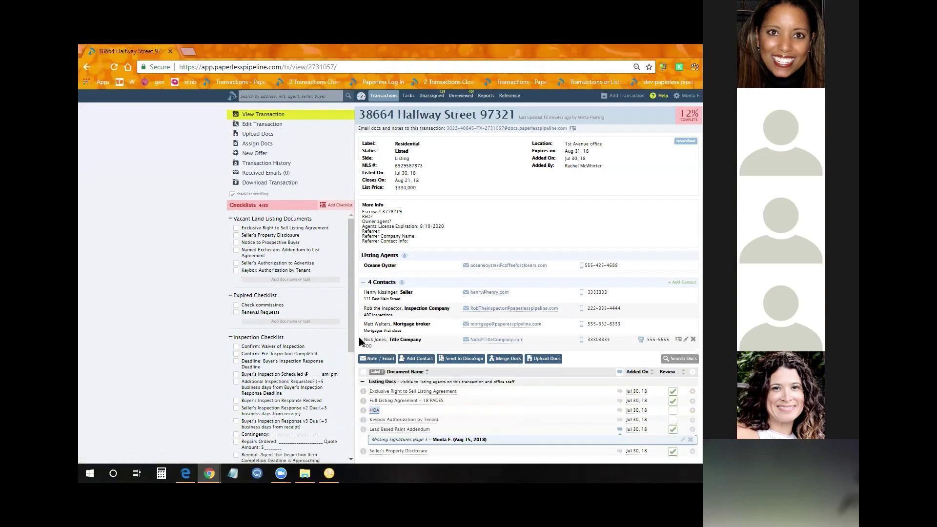
{"action": "left_click", "coordinate": [372, 411]}
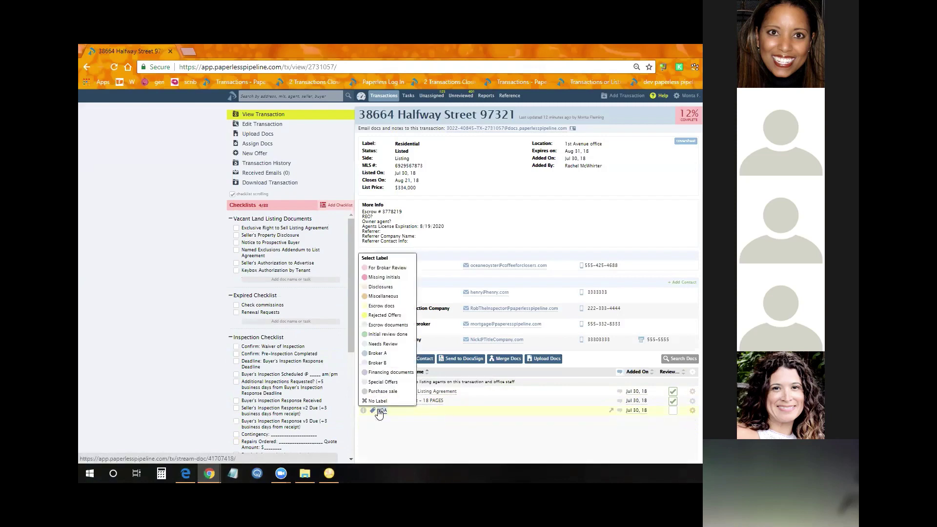
{"action": "left_click", "coordinate": [379, 412]}
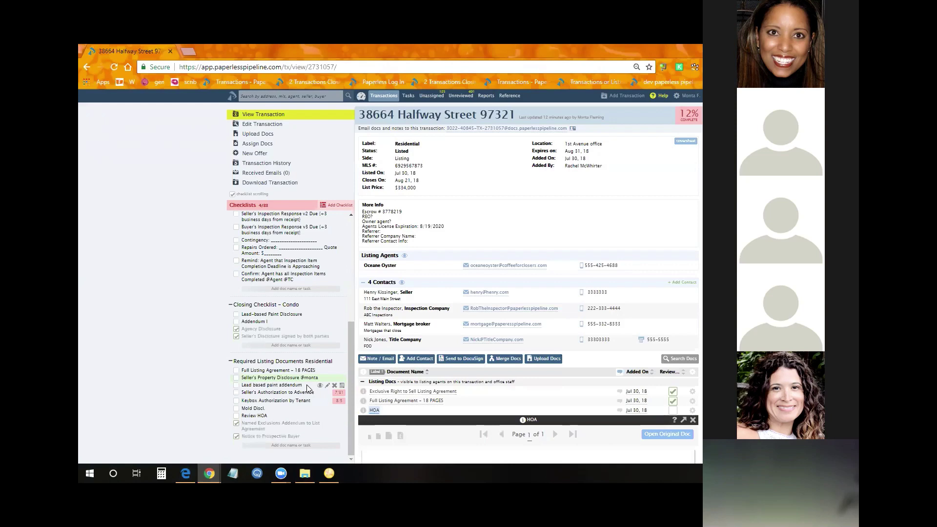
Open the Overdue and Upcoming Tasks list in a new tab, then return to the Halfway Street transaction tab
{"action": "right_click", "coordinate": [409, 96]}
{"action": "left_click", "coordinate": [452, 104]}
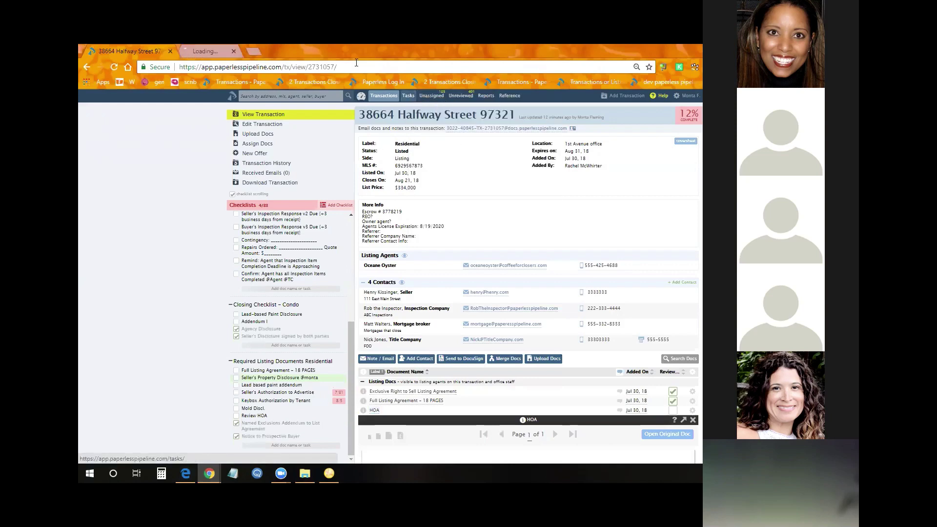
{"action": "left_click", "coordinate": [217, 51]}
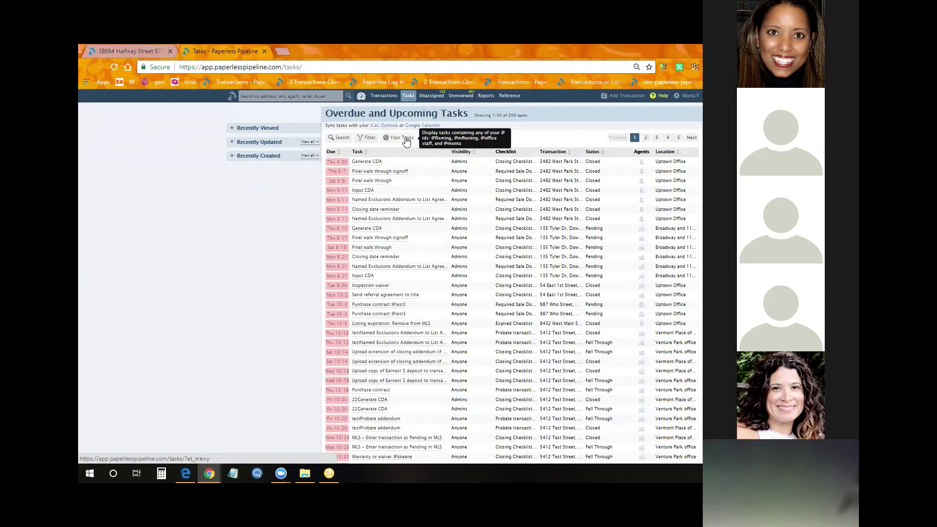
{"action": "left_click", "coordinate": [125, 48]}
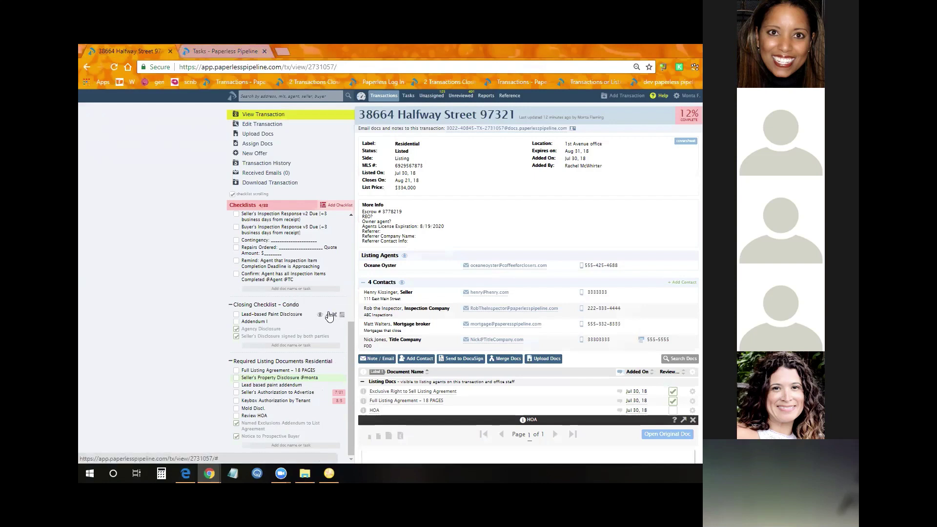
{"action": "left_click", "coordinate": [328, 315]}
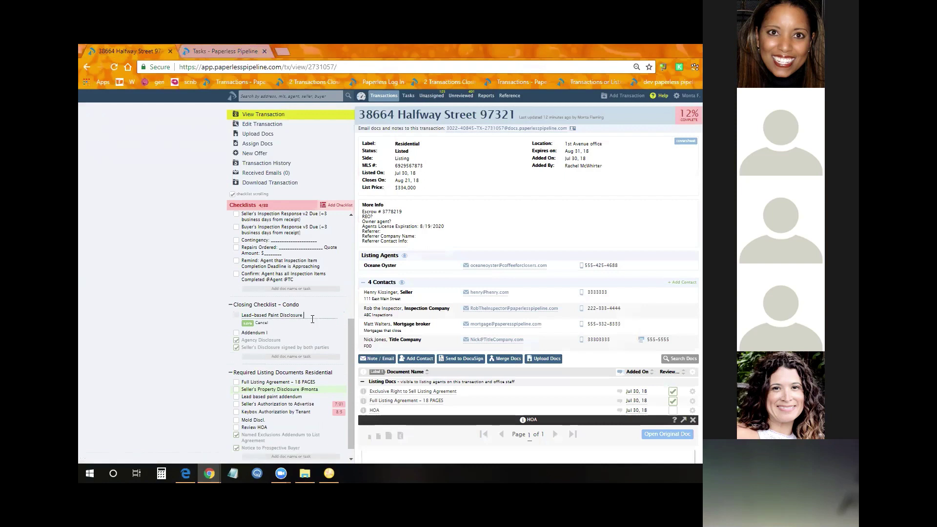
{"action": "type", "text": "Office Sts"}
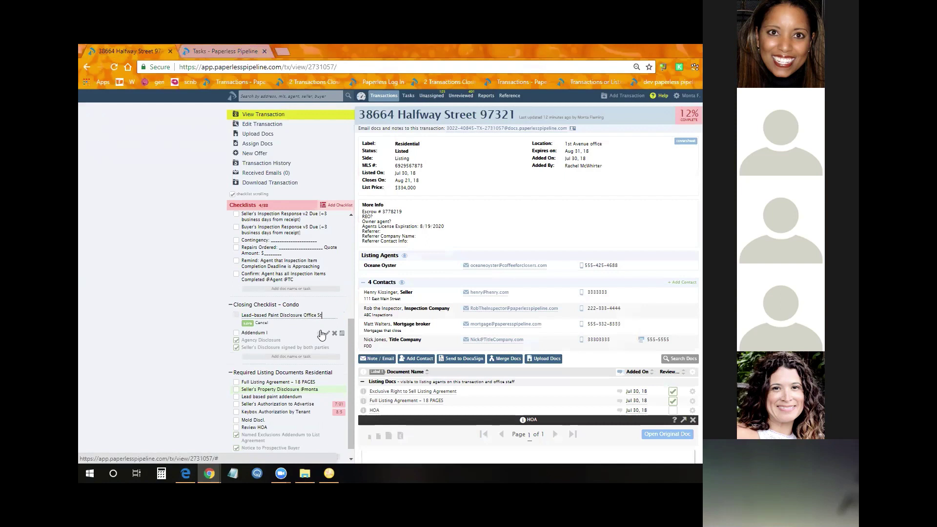
{"action": "key", "text": "BackSpace"}
{"action": "key", "text": "BackSpace"}
{"action": "key", "text": "BackSpace"}
{"action": "key", "text": "BackSpace"}
{"action": "key", "text": "BackSpace"}
{"action": "key", "text": "BackSpace"}
{"action": "key", "text": "BackSpace"}
{"action": "key", "text": "BackSpace"}
{"action": "key", "text": "BackSpace"}
{"action": "type", "text": "@Office Staff"}
{"action": "key", "text": "Return"}
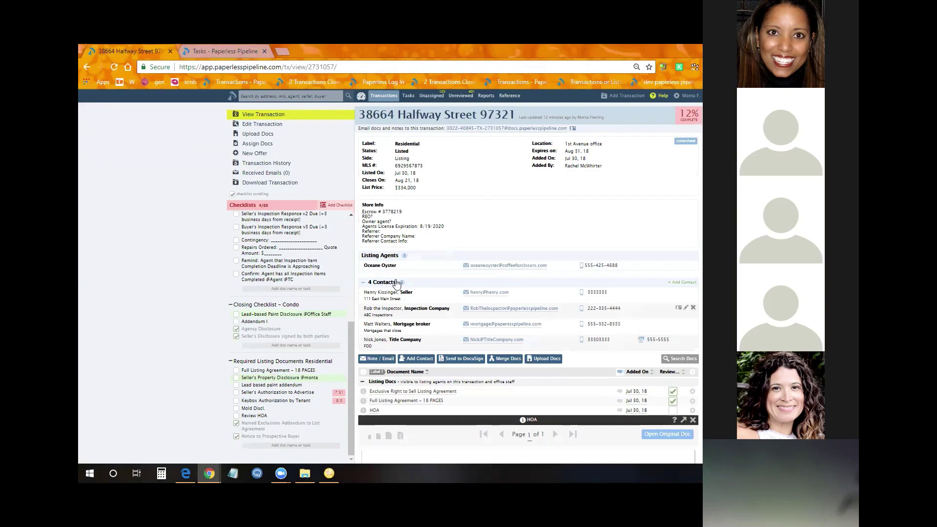
Go to the Overdue and Upcoming Tasks list, then try going back to the transaction
{"action": "left_click", "coordinate": [401, 96]}
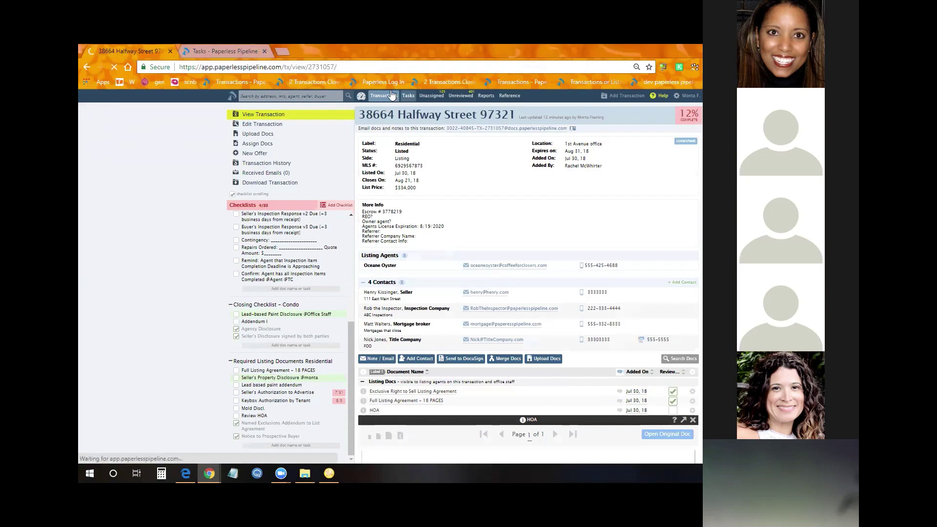
{"action": "scroll", "coordinate": [414, 345], "scroll_direction": "down", "scroll_amount": 10}
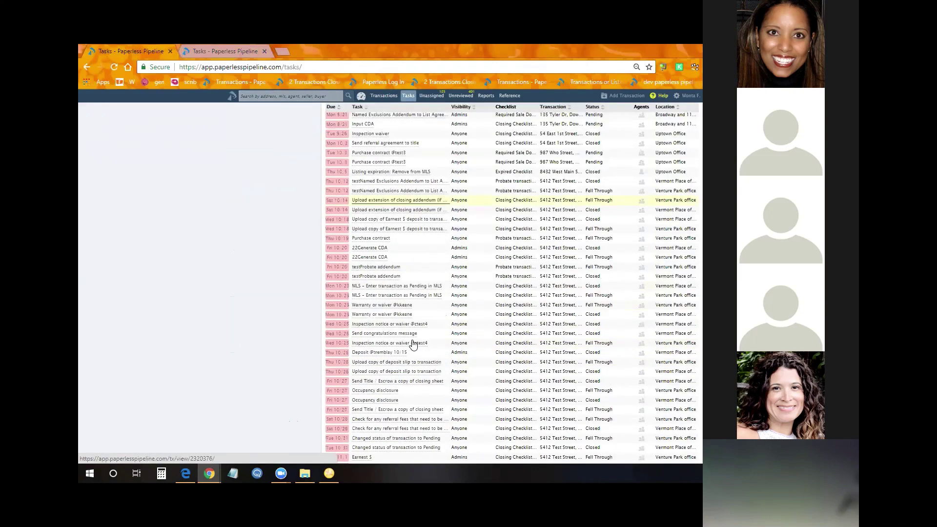
{"action": "scroll", "coordinate": [415, 341], "scroll_direction": "up", "scroll_amount": 10}
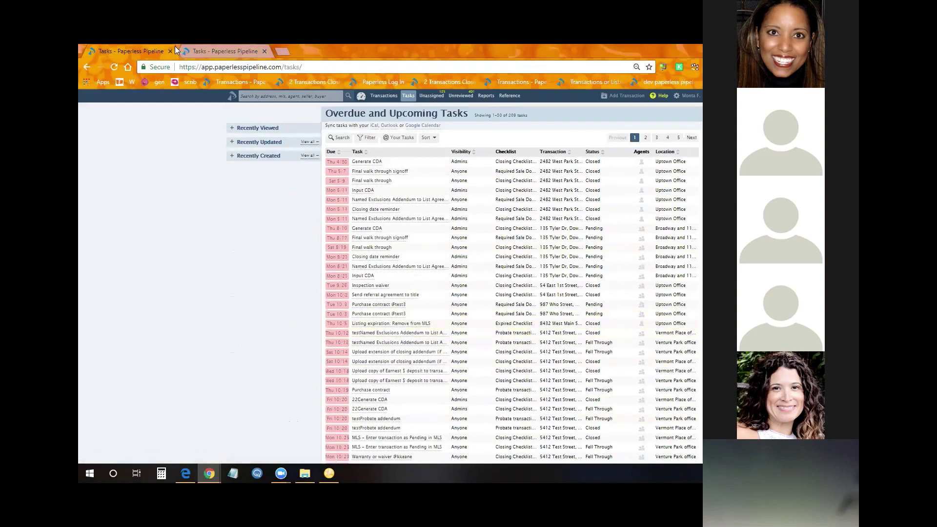
{"action": "left_click", "coordinate": [87, 66]}
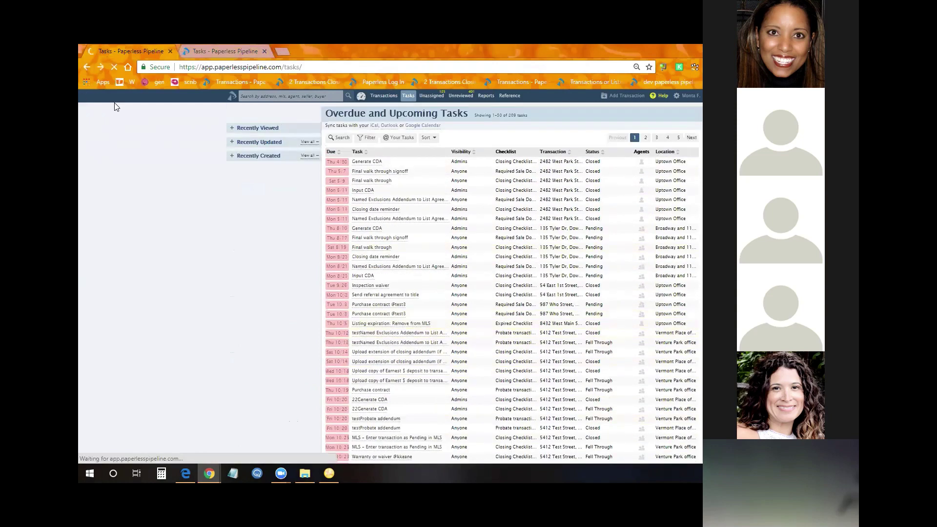